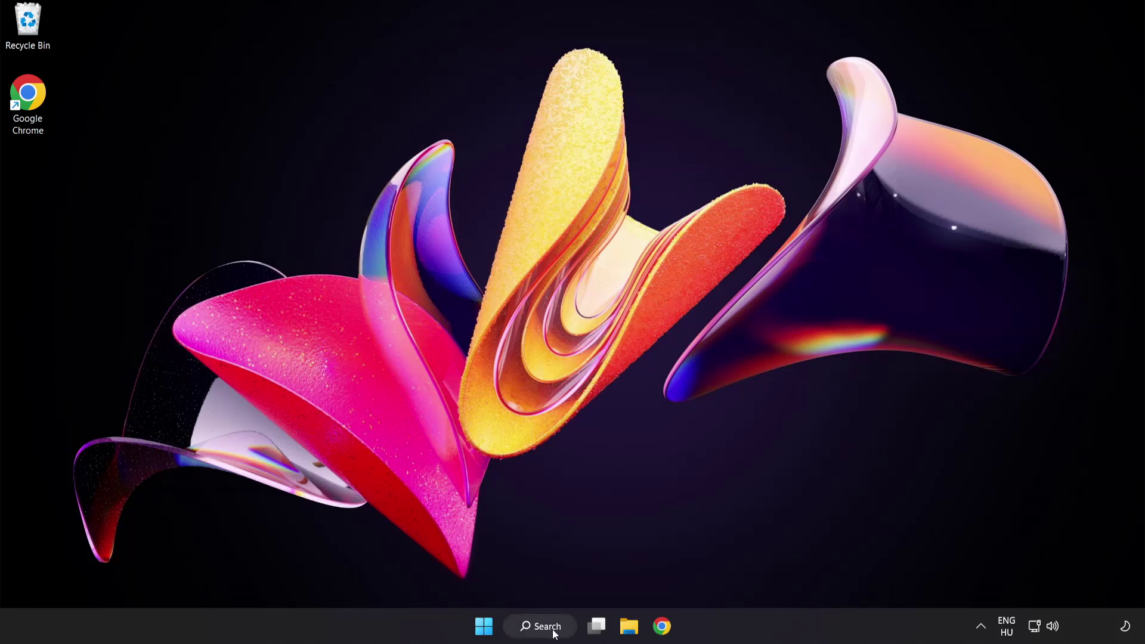
Step: Search Windows for 'device manager' and launch Device Manager from the results
click(546, 626)
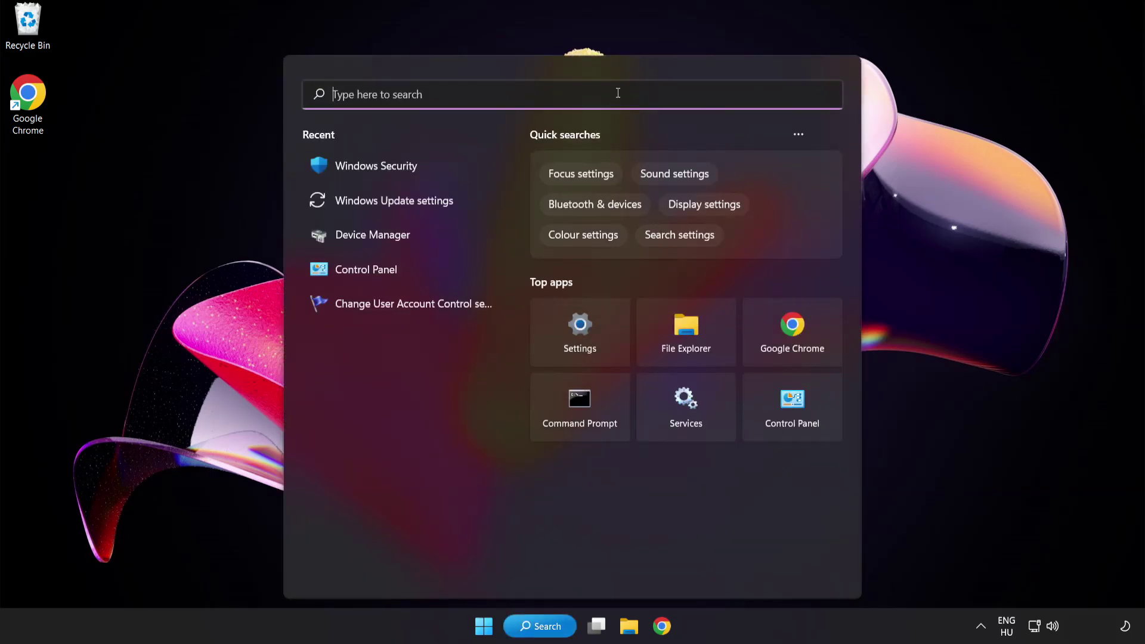
text(device manager)
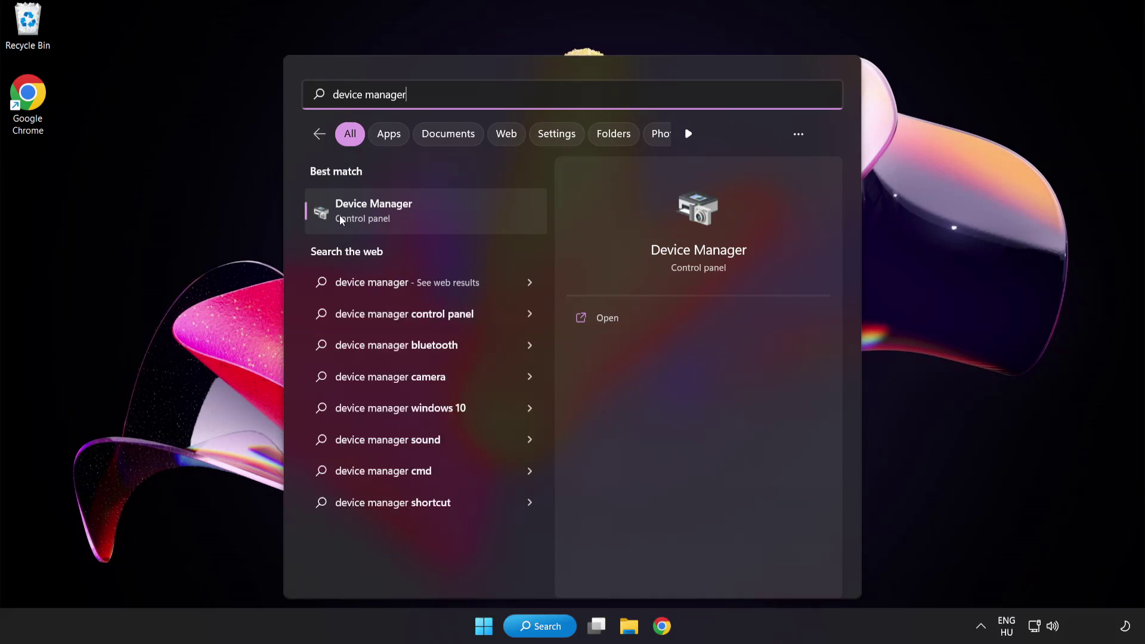
click(457, 214)
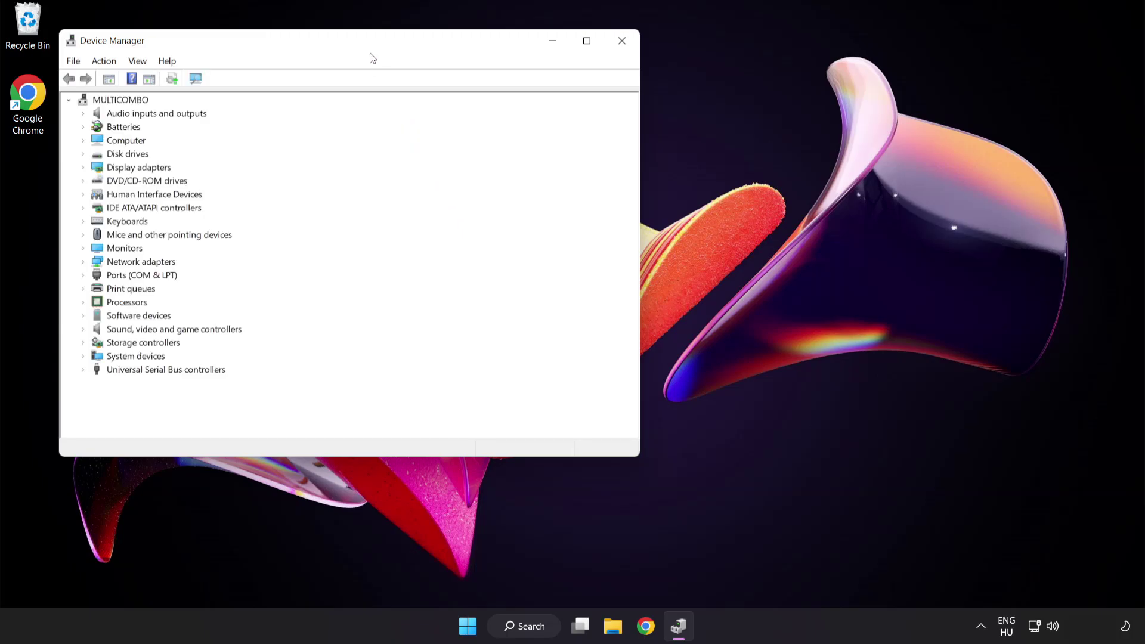
Step: Update the VMware SVGA 3D display adapter driver automatically, confirming the best driver is already installed
drag(372, 43, 560, 120)
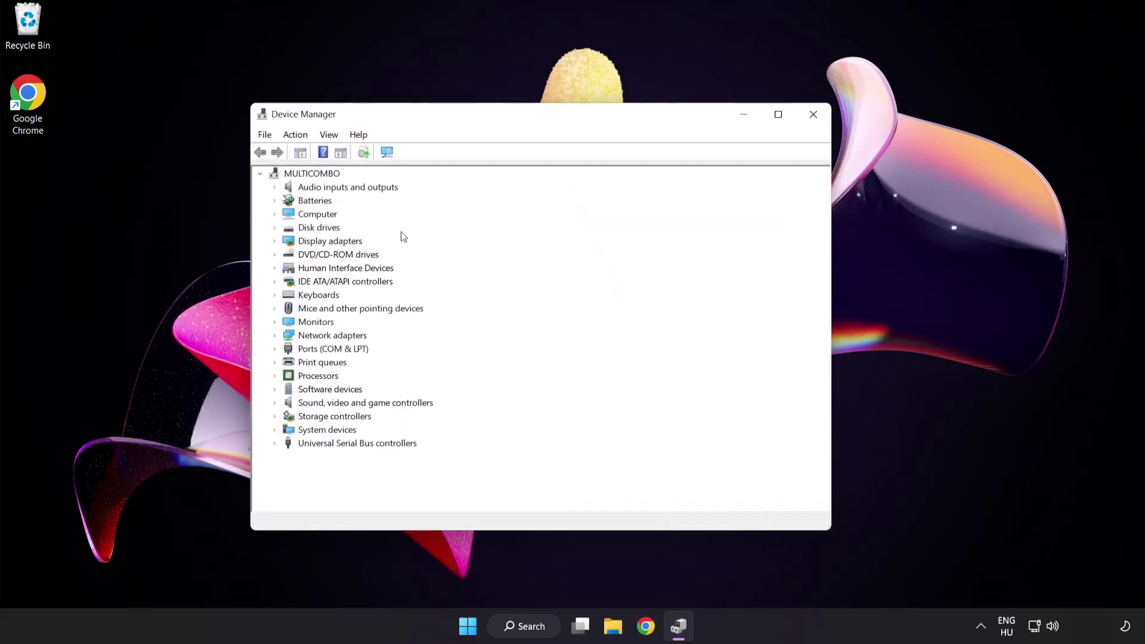
click(330, 241)
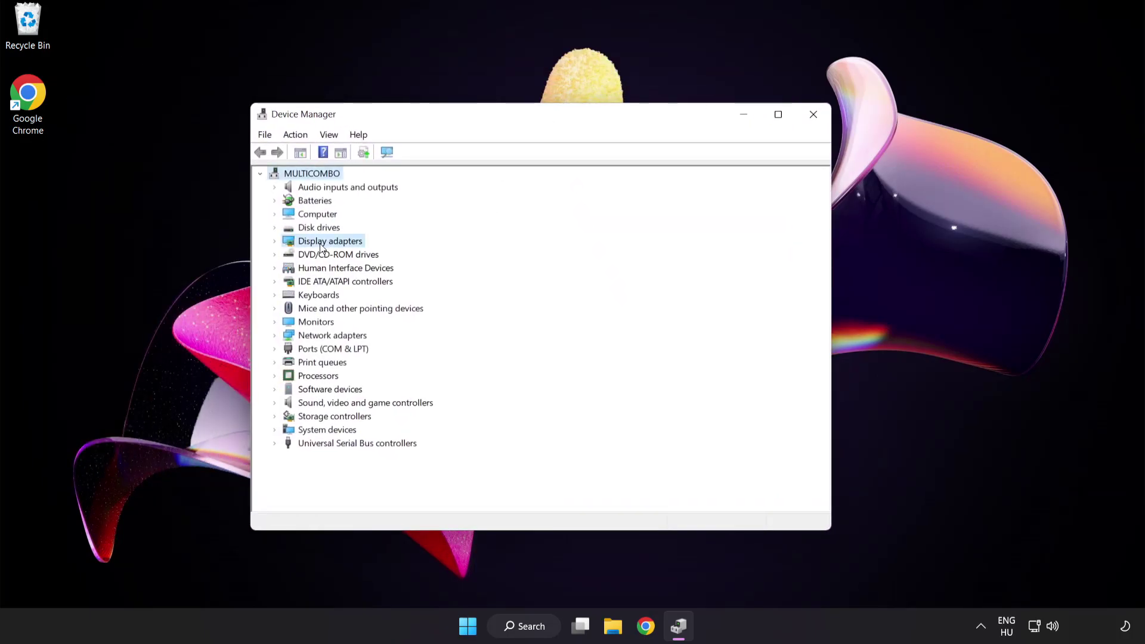
click(277, 244)
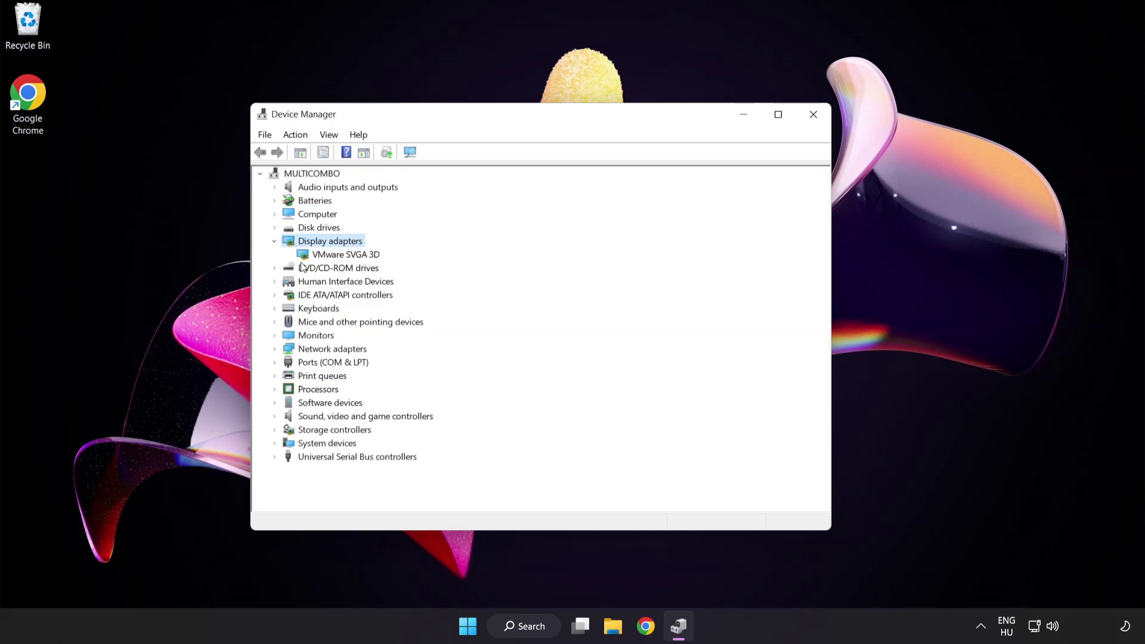
click(345, 255)
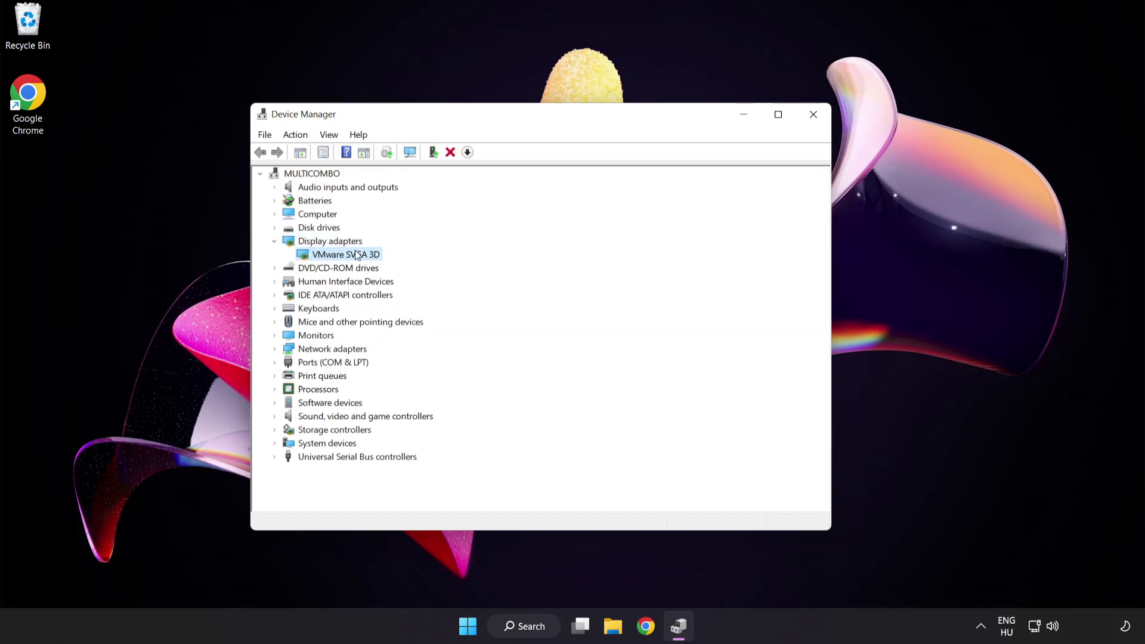
right_click(337, 254)
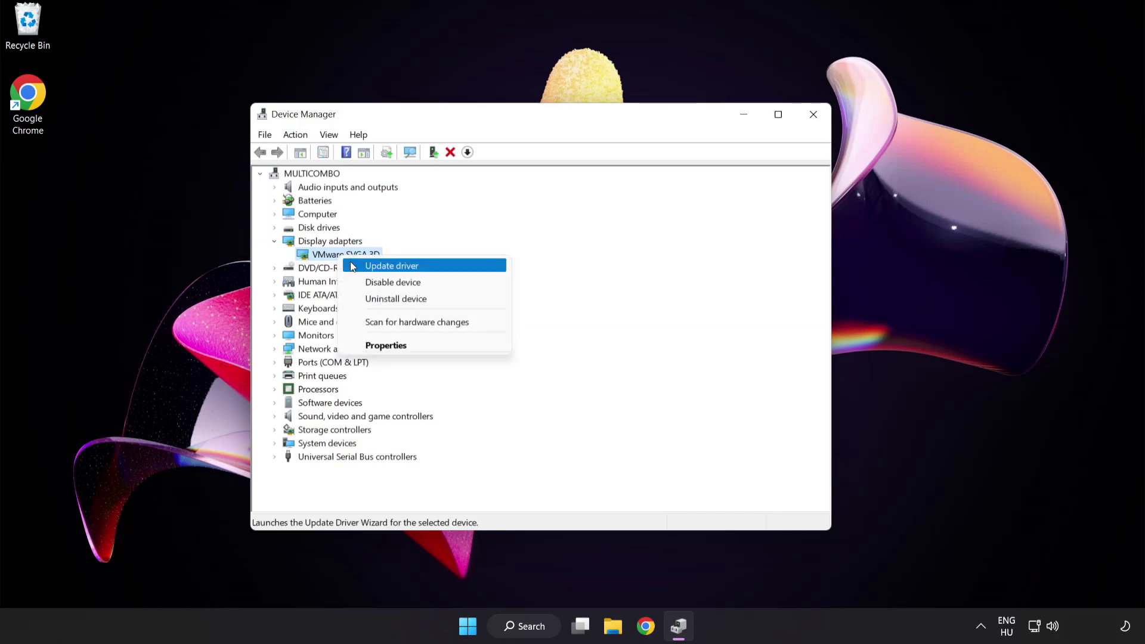
click(445, 268)
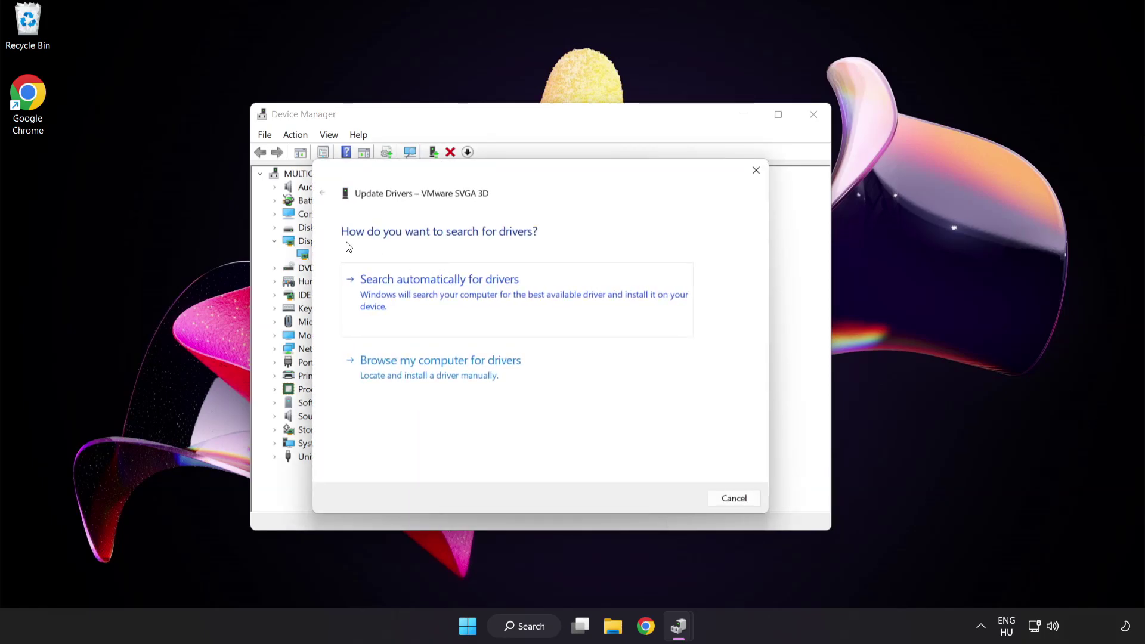
click(498, 290)
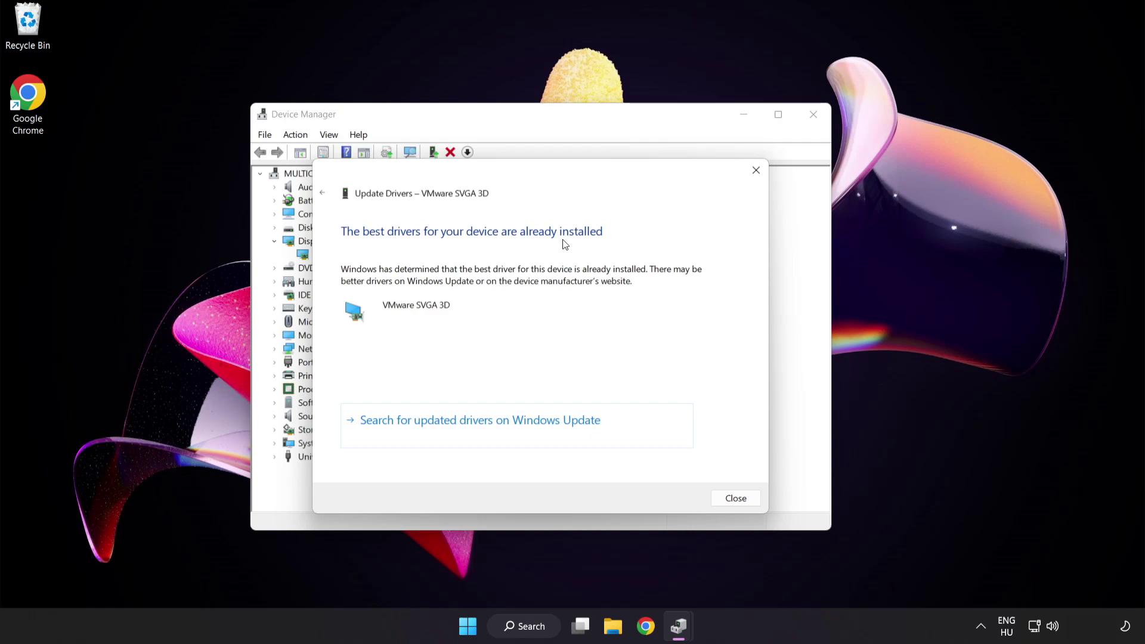
click(734, 498)
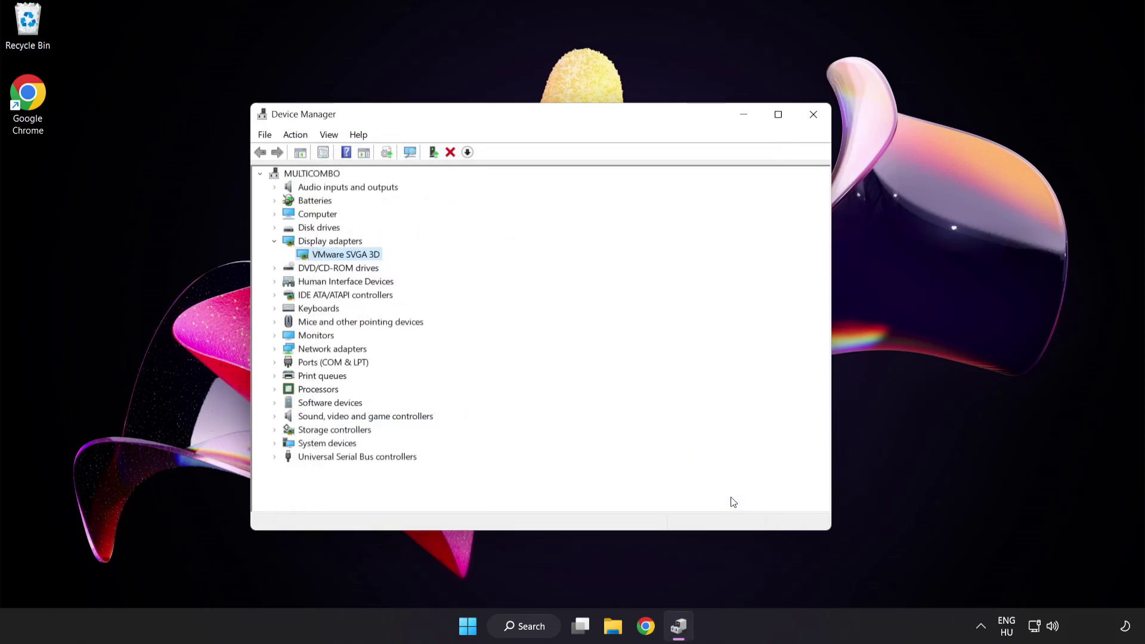
Step: Close Device Manager and open Windows Update settings by searching 'update'
click(814, 115)
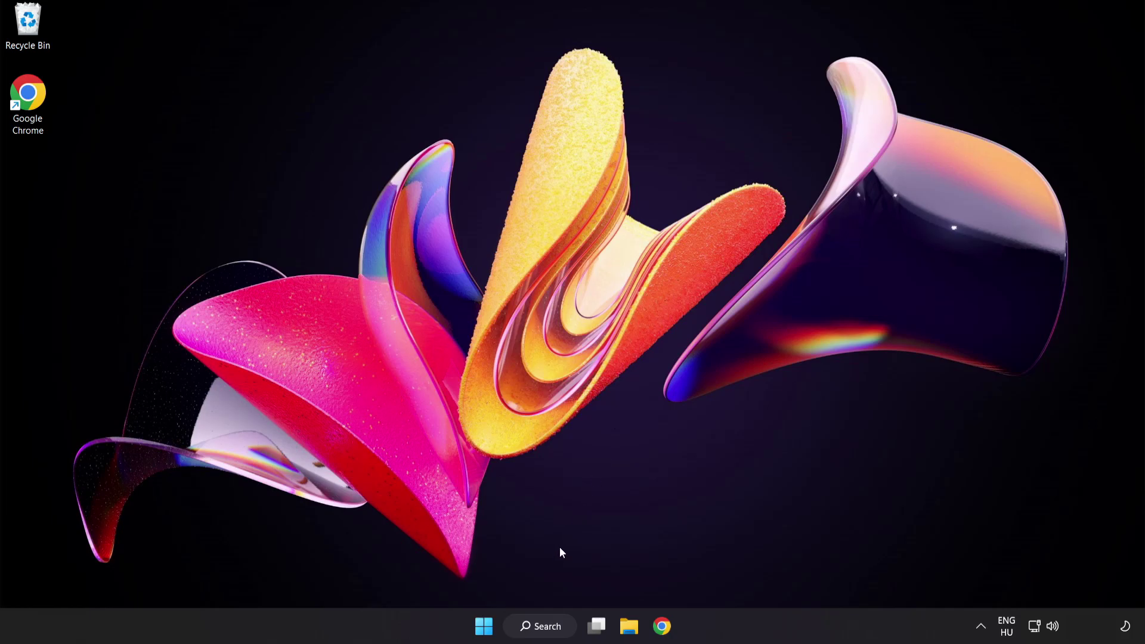
click(534, 626)
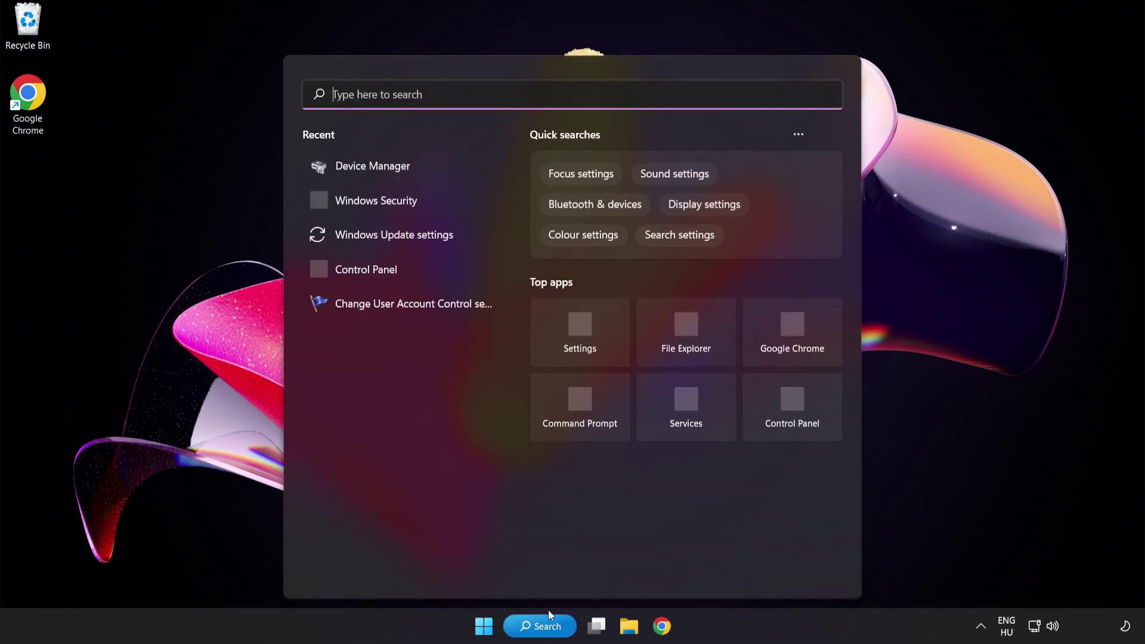
text(update)
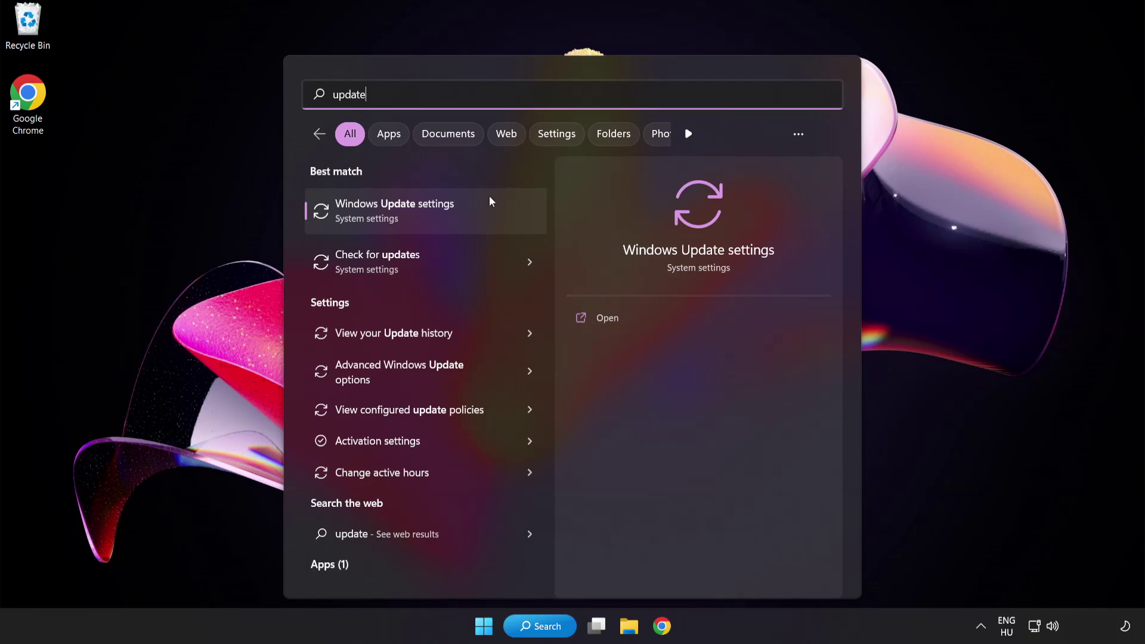
click(438, 215)
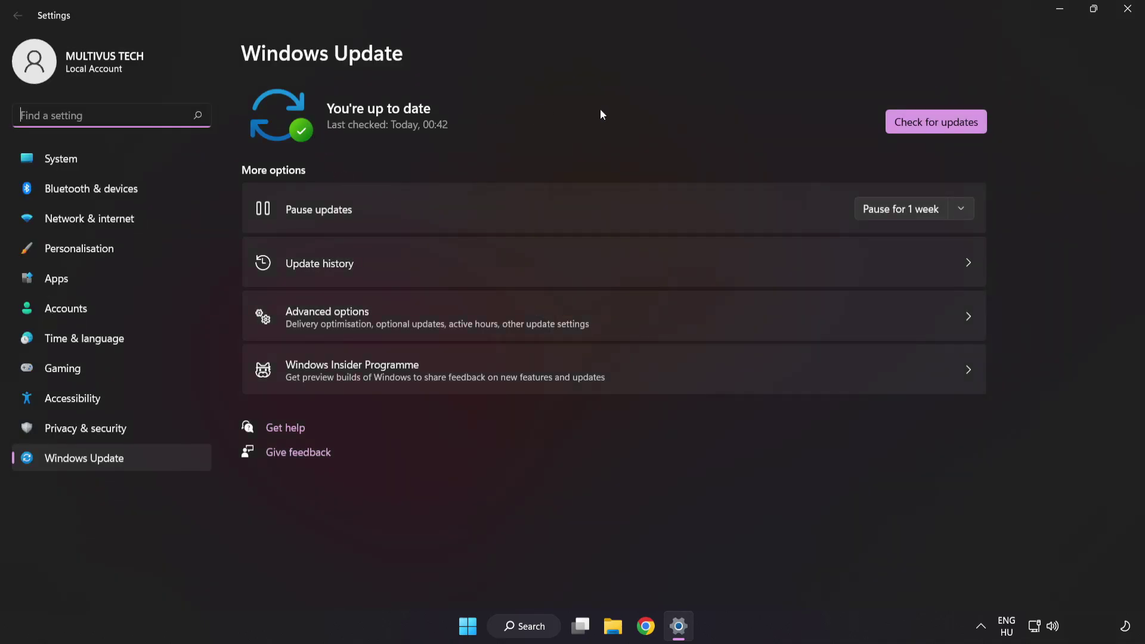
Step: Run a Windows Update check, confirm the system is up to date, and close Settings
click(932, 127)
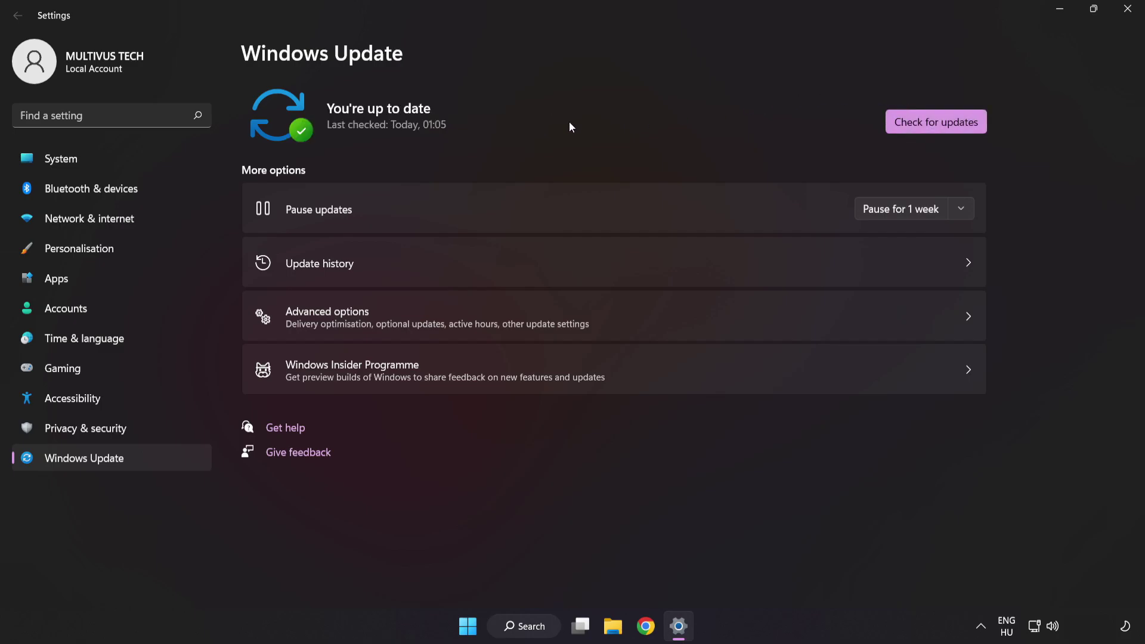
click(1127, 16)
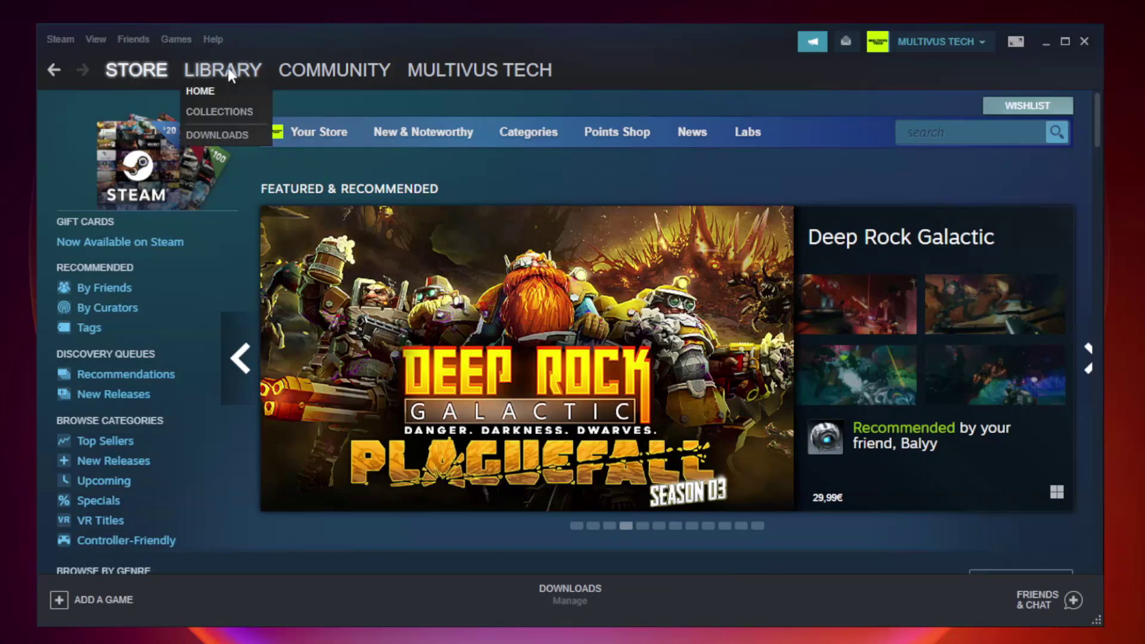
Step: Open Properties for the favourited game YOUR NOT WORKING GAME in the Steam Library
mouse_move(223, 69)
click(229, 76)
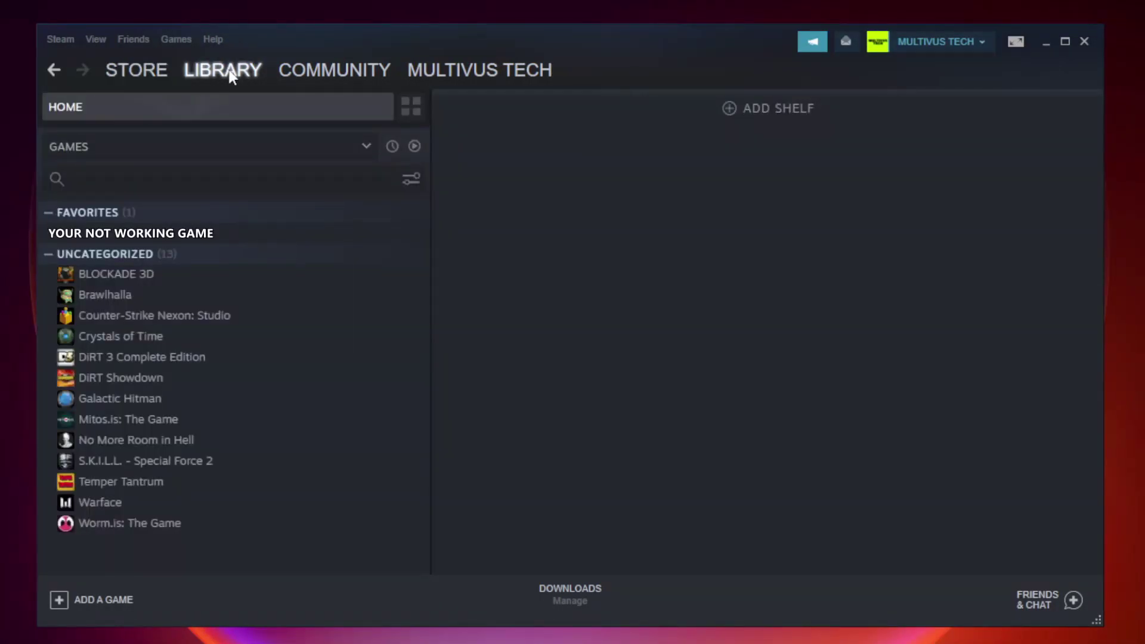
right_click(248, 239)
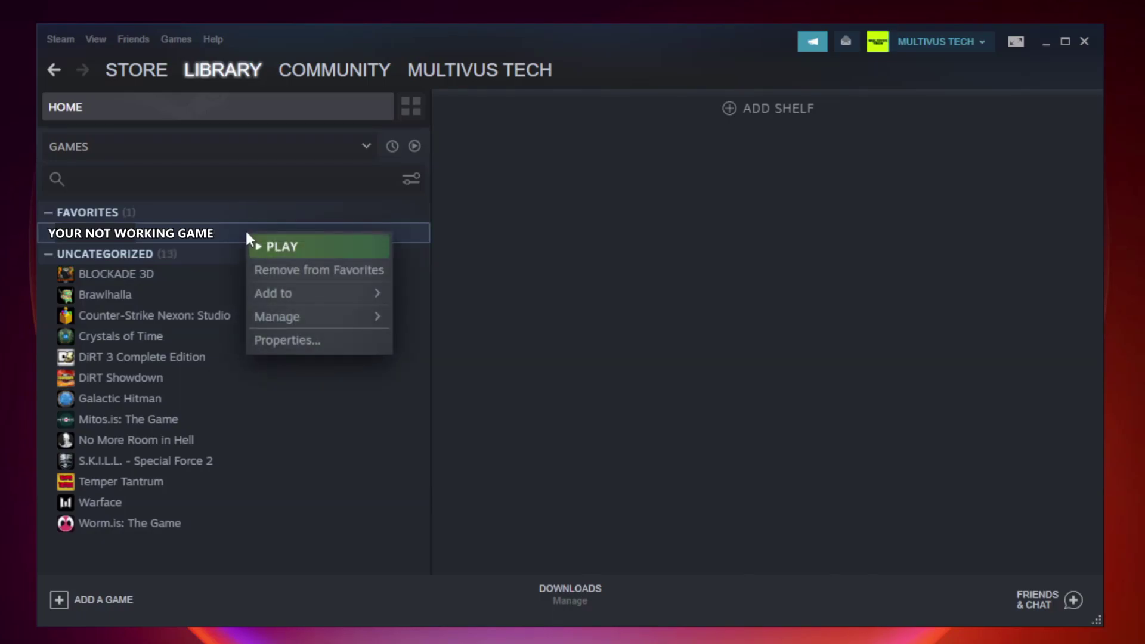
click(317, 342)
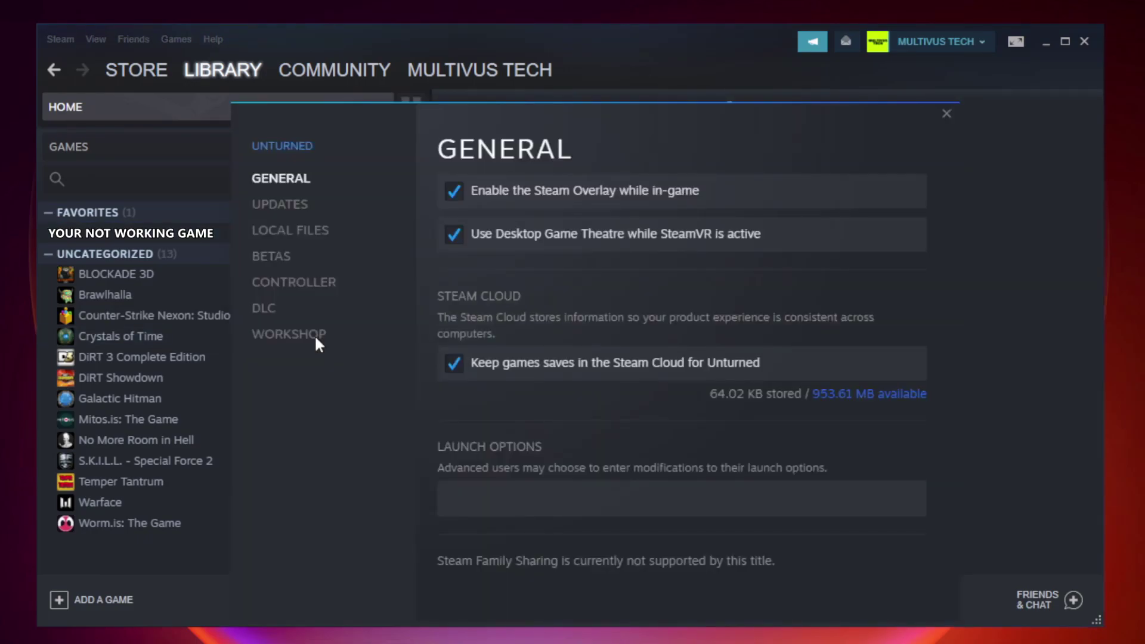
Step: Verify the game's local files (all 9192 validated) and browse to its install folder
click(305, 238)
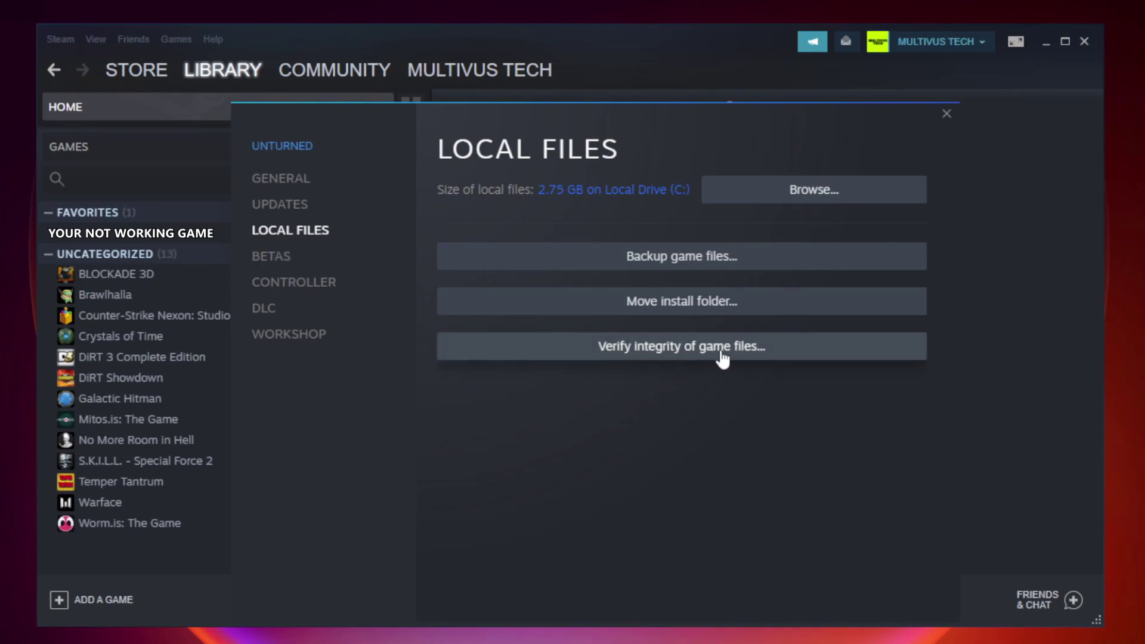
click(695, 358)
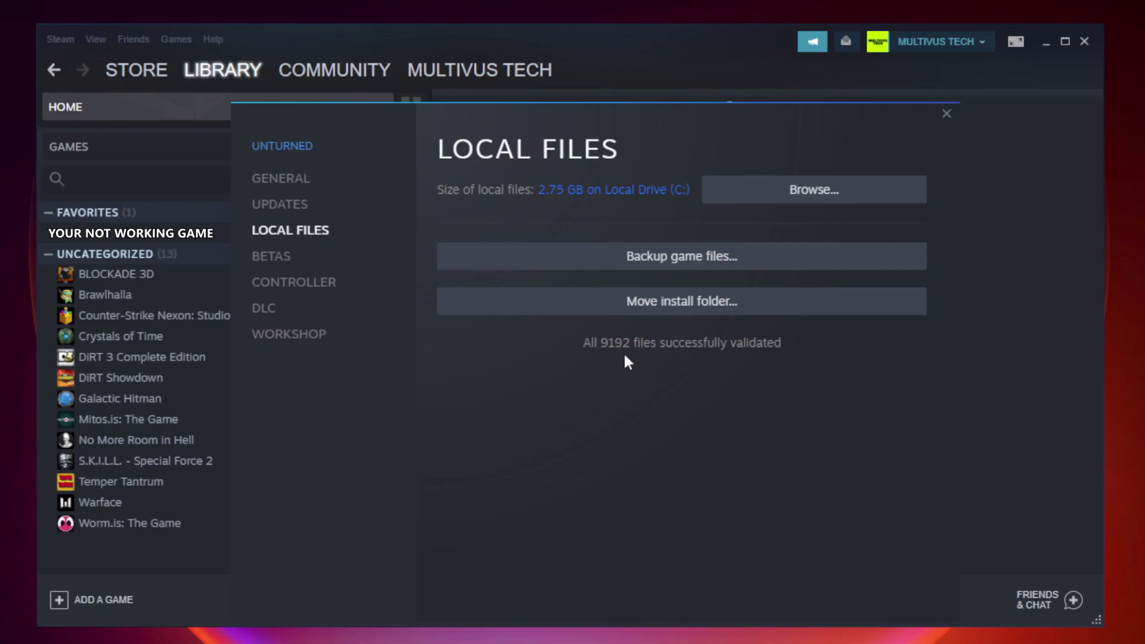
click(816, 193)
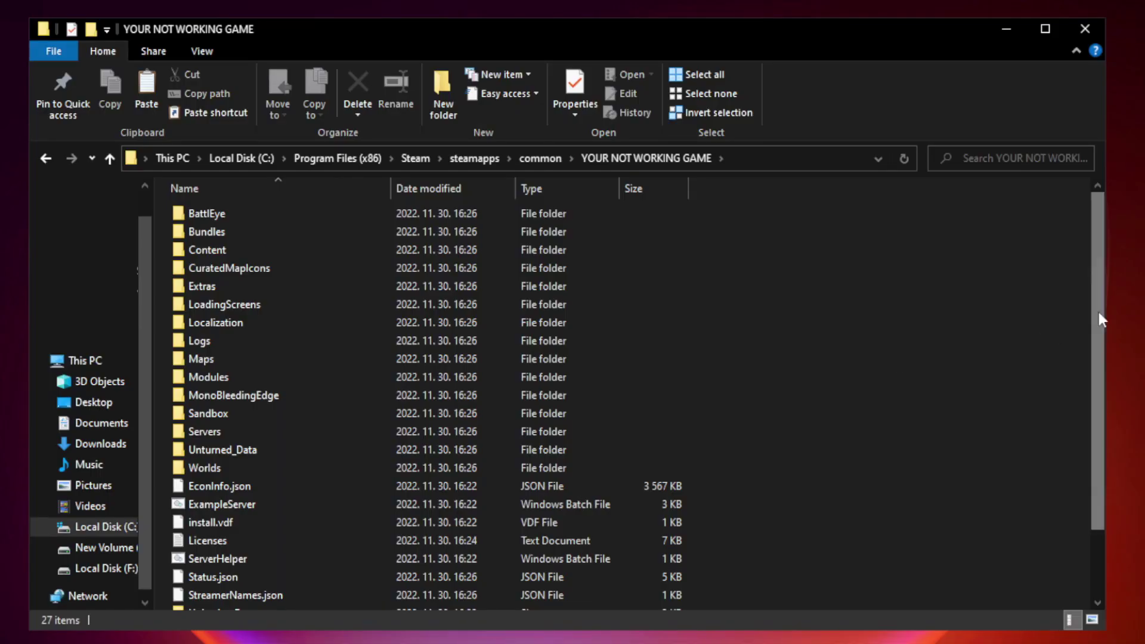
drag(1099, 313, 1099, 411)
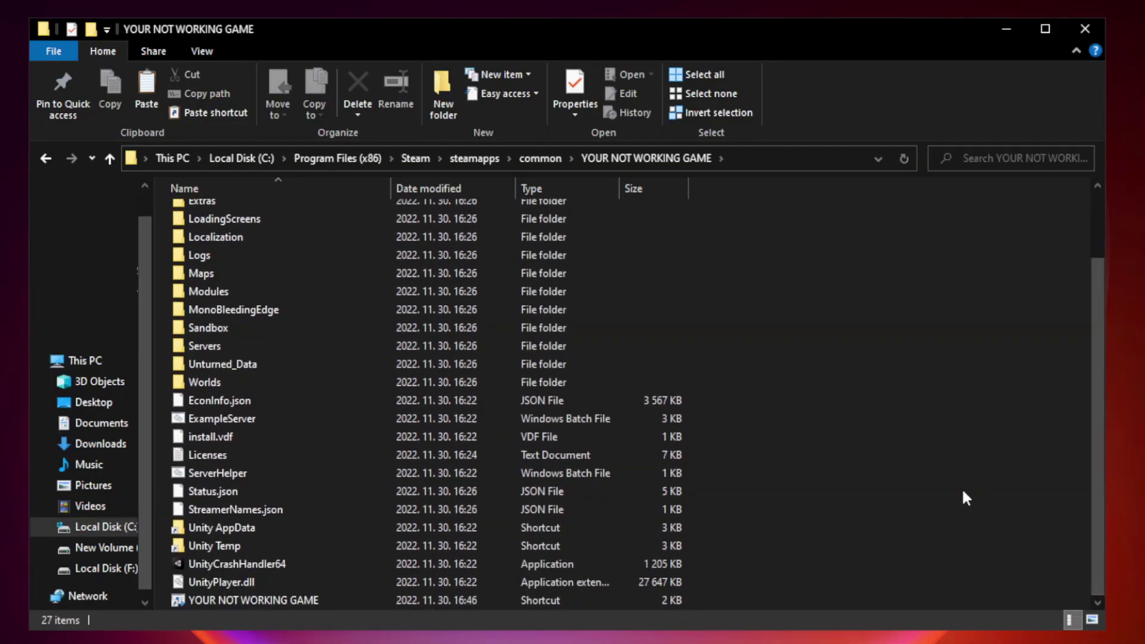
Step: Open Properties for the YOUR NOT WORKING GAME shortcut and move the dialog higher
click(541, 600)
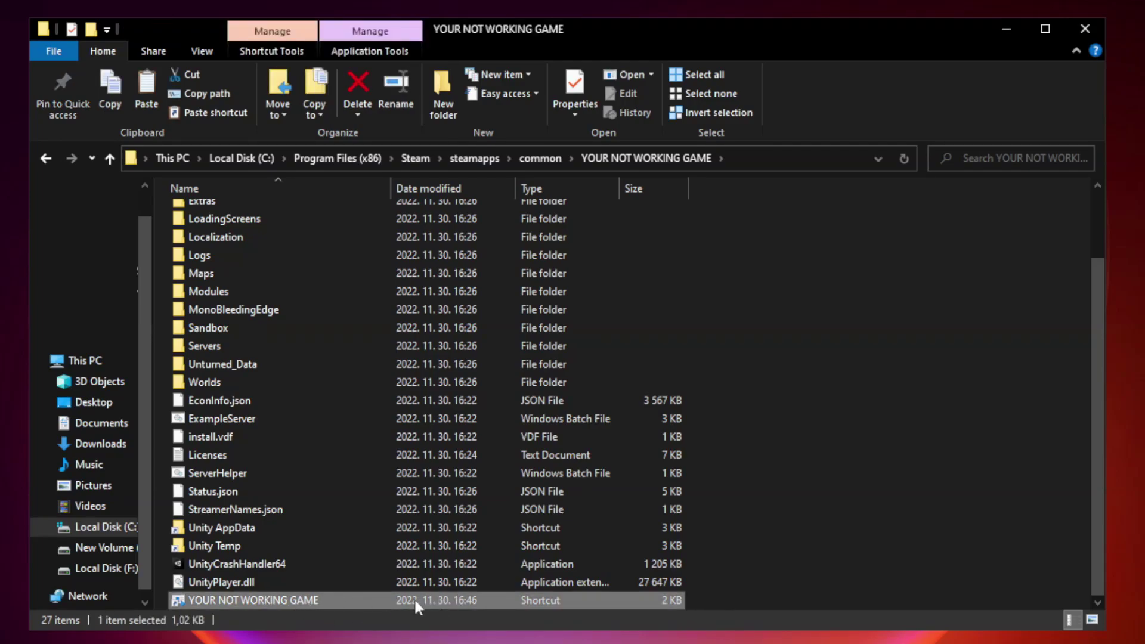
right_click(388, 596)
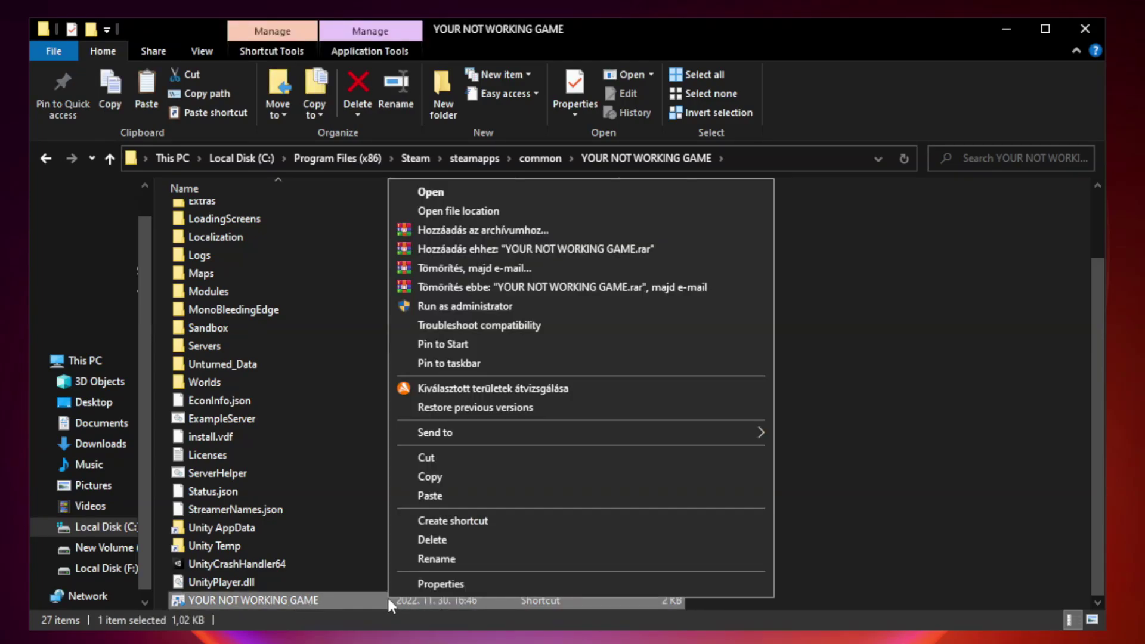
click(577, 587)
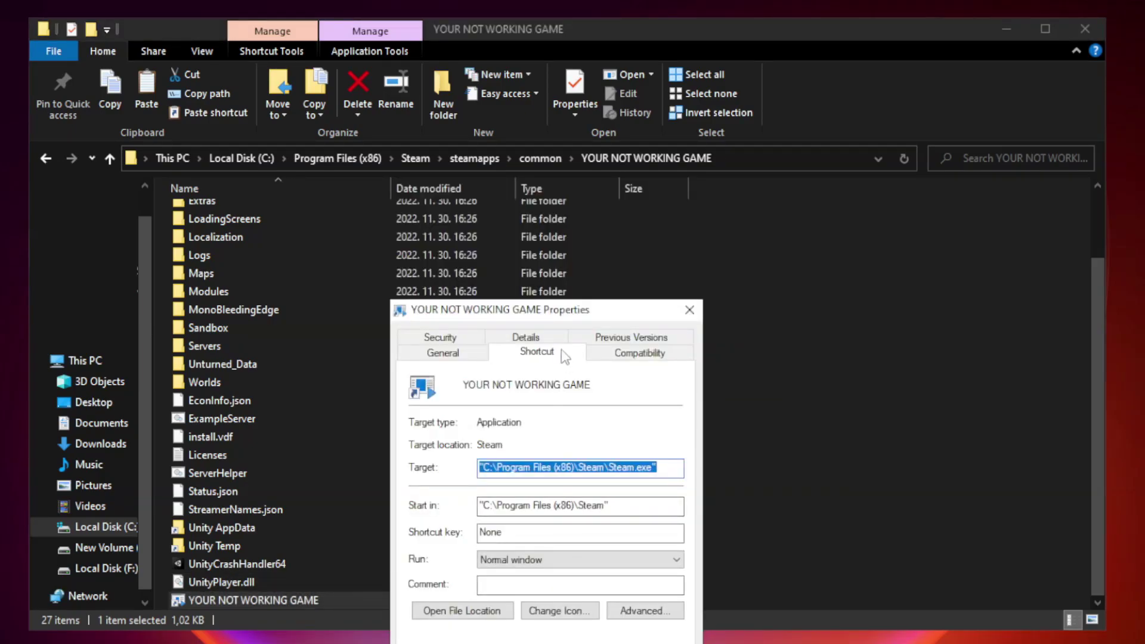
mouse_move(570, 311)
mouse_down()
mouse_move(579, 146)
mouse_move(569, 135)
mouse_up()
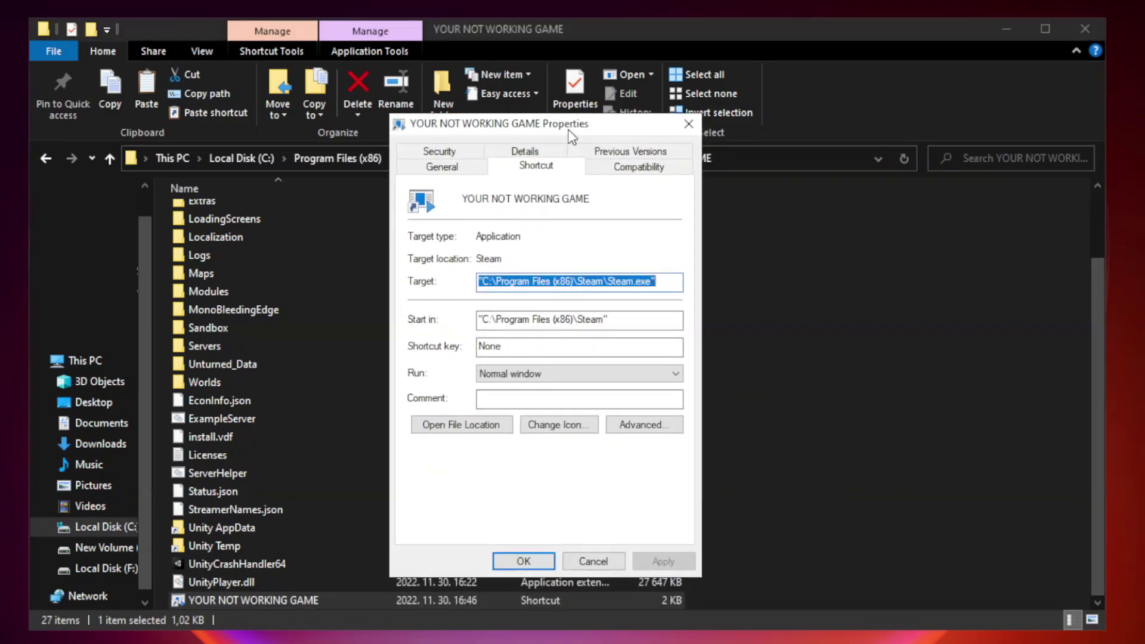
Step: Make the shortcut run in Windows 8 compatibility mode as administrator, without fullscreen optimizations
click(637, 170)
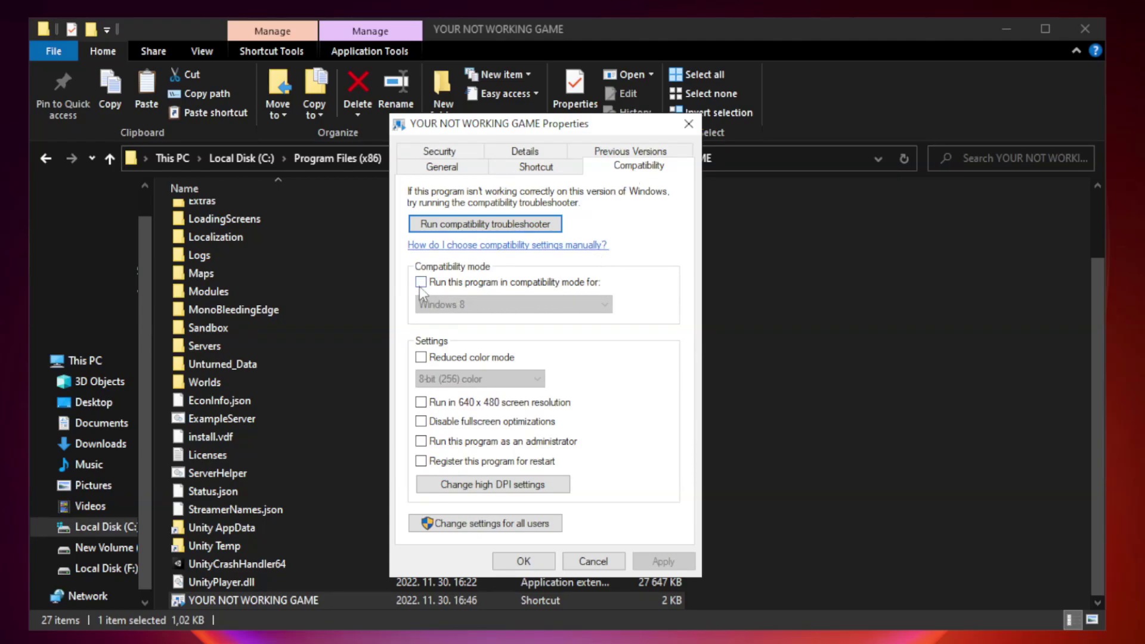
click(457, 286)
click(514, 305)
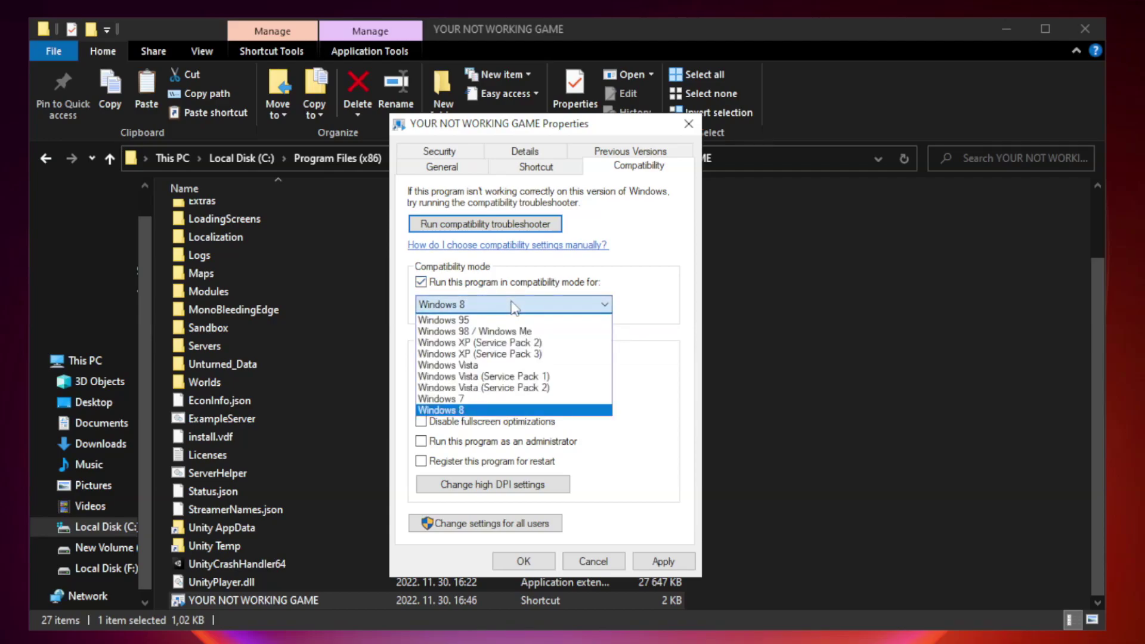
click(485, 410)
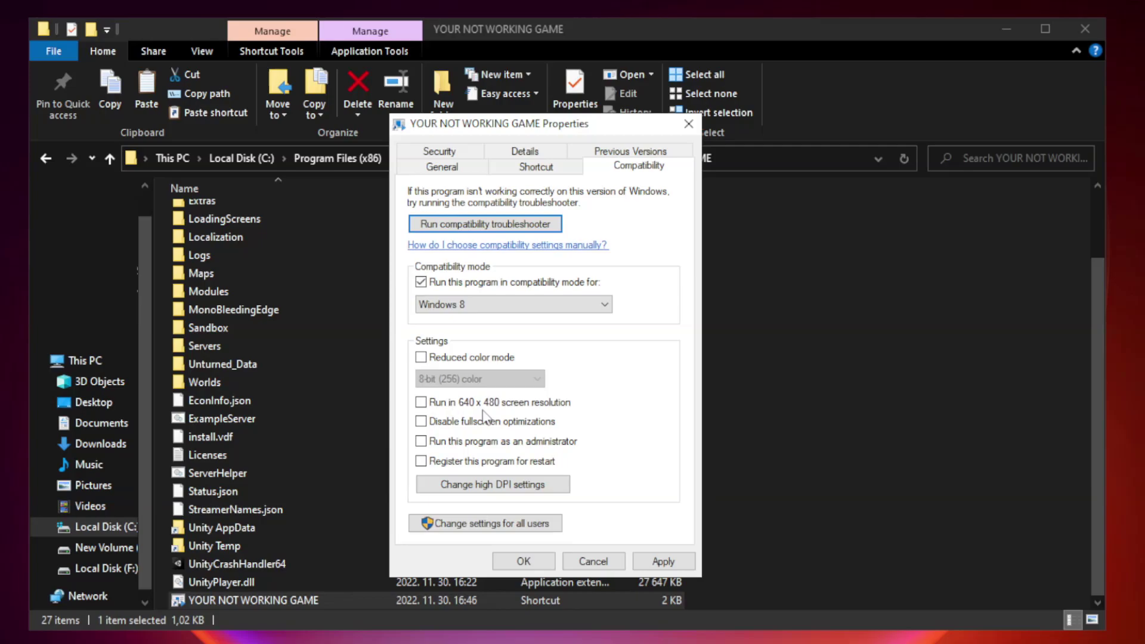
click(450, 424)
click(455, 444)
click(664, 562)
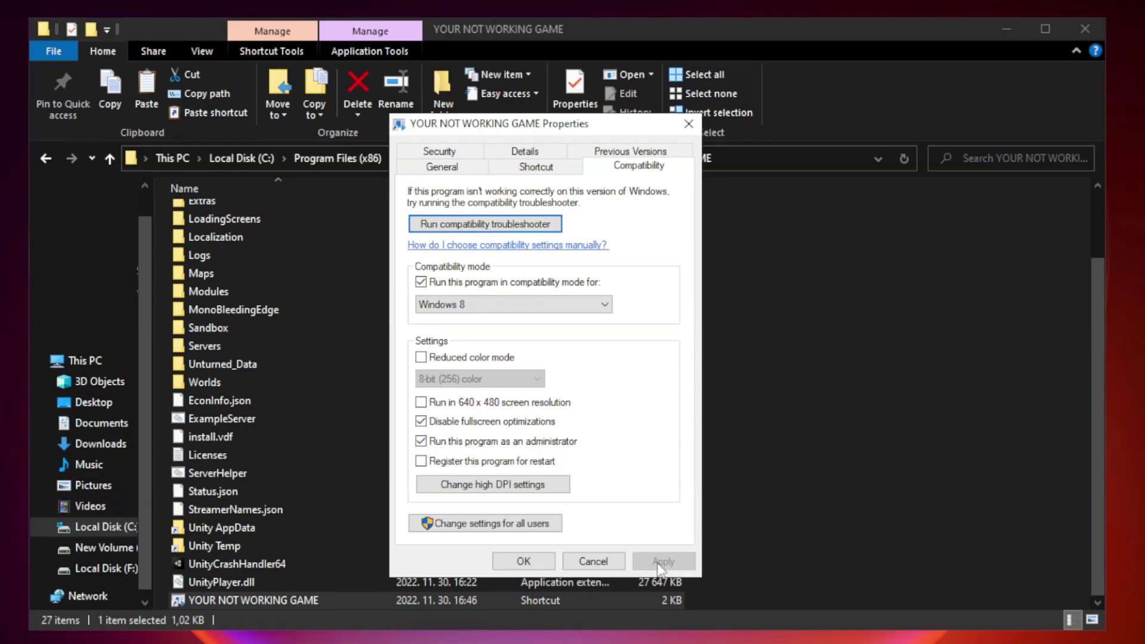
click(524, 563)
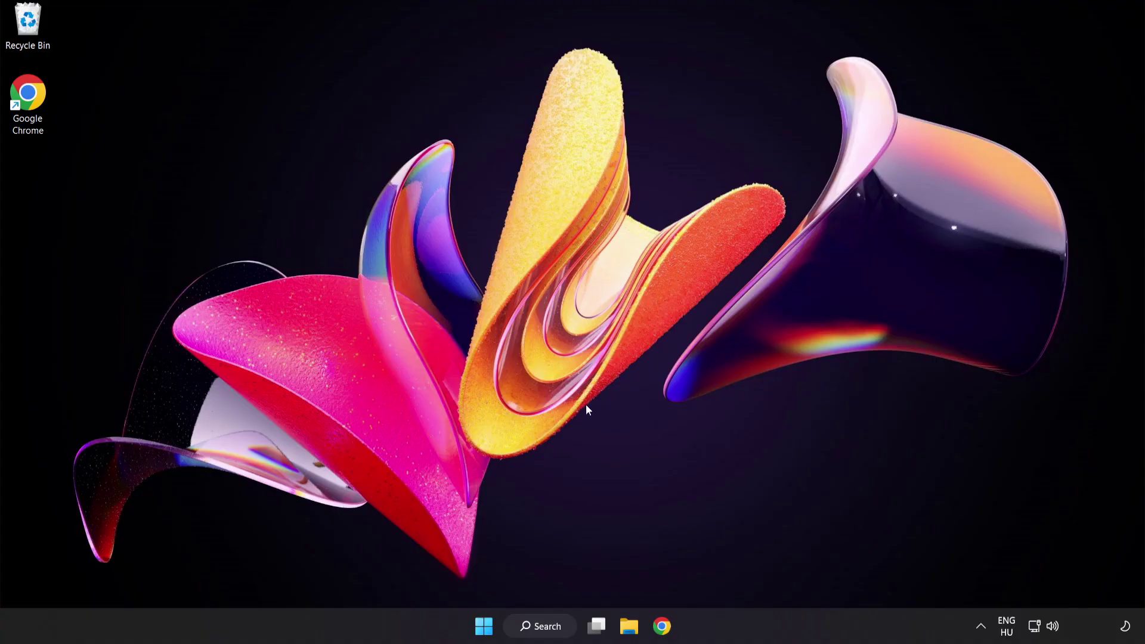
Step: Launch Task Manager from the Start button's quick-access menu
right_click(484, 626)
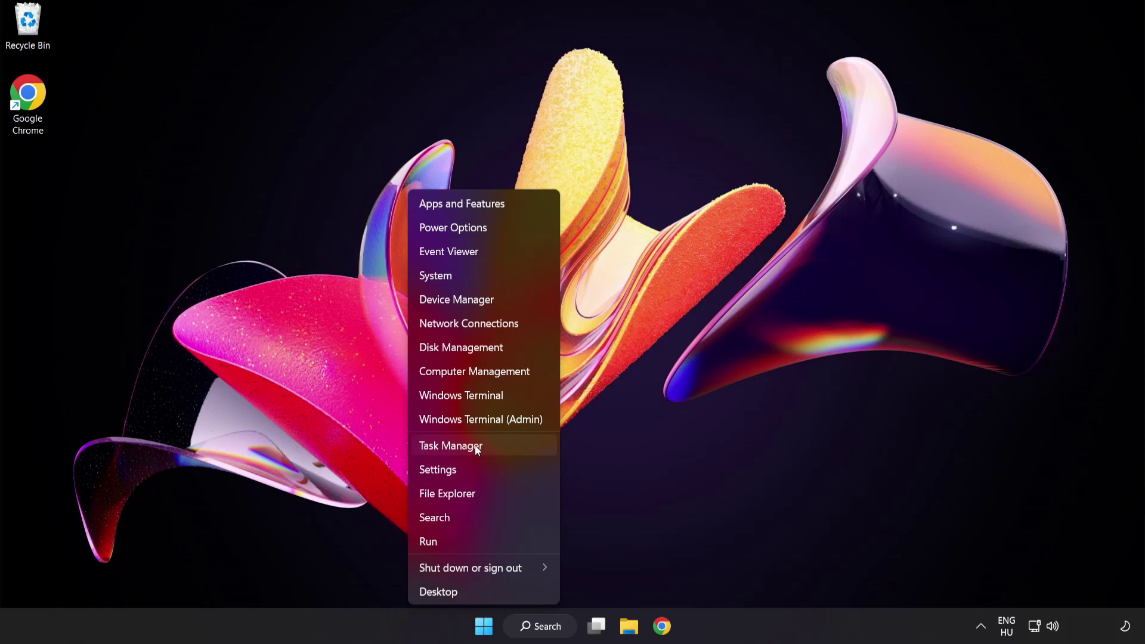
click(495, 445)
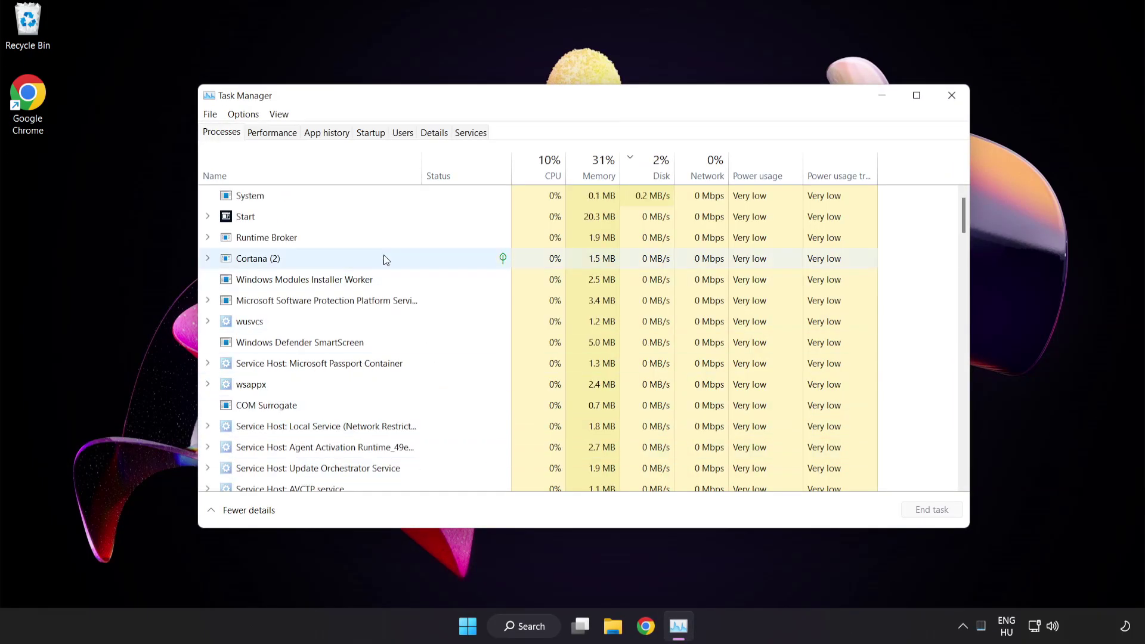
Step: Disable Cortana, Phone Link, Terminal and Windows Security notification icon at startup, then close Task Manager
click(370, 132)
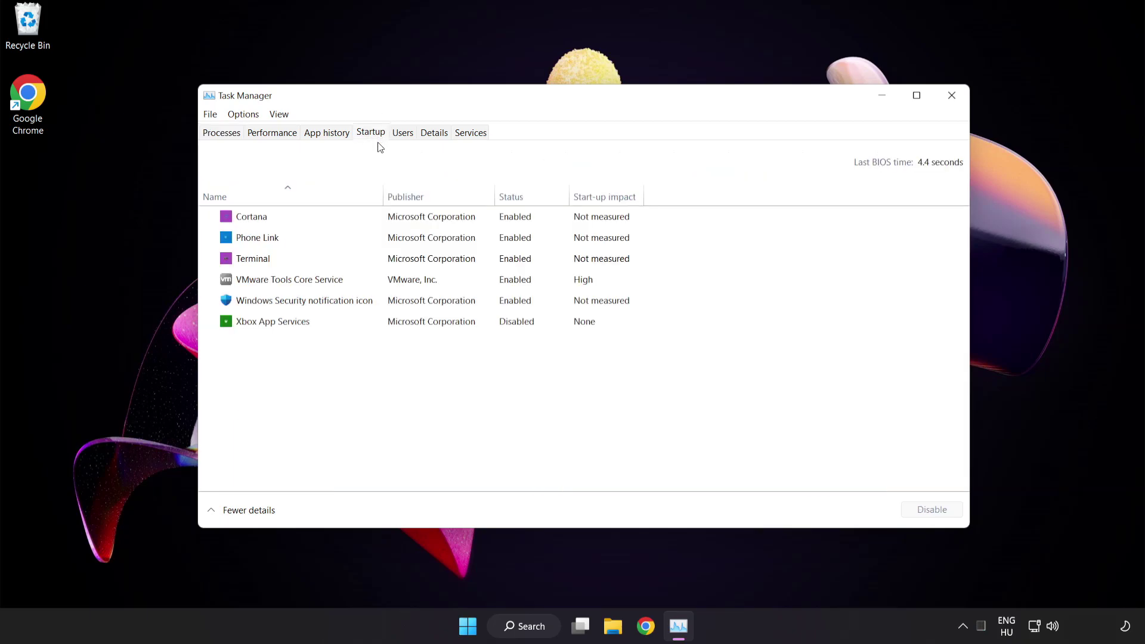
click(380, 222)
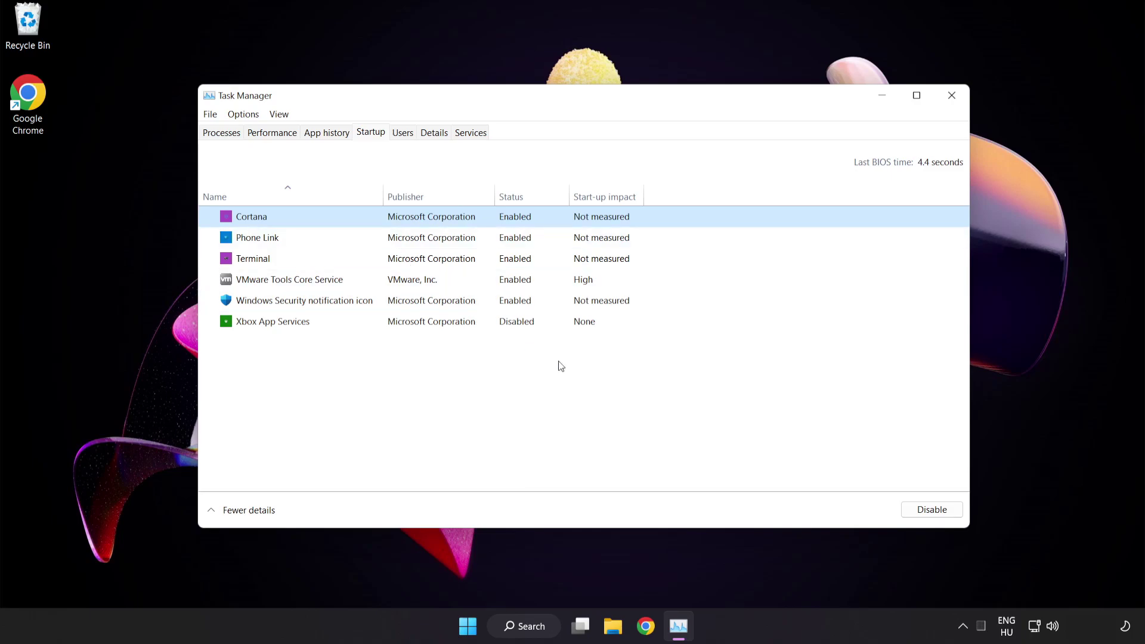
click(932, 510)
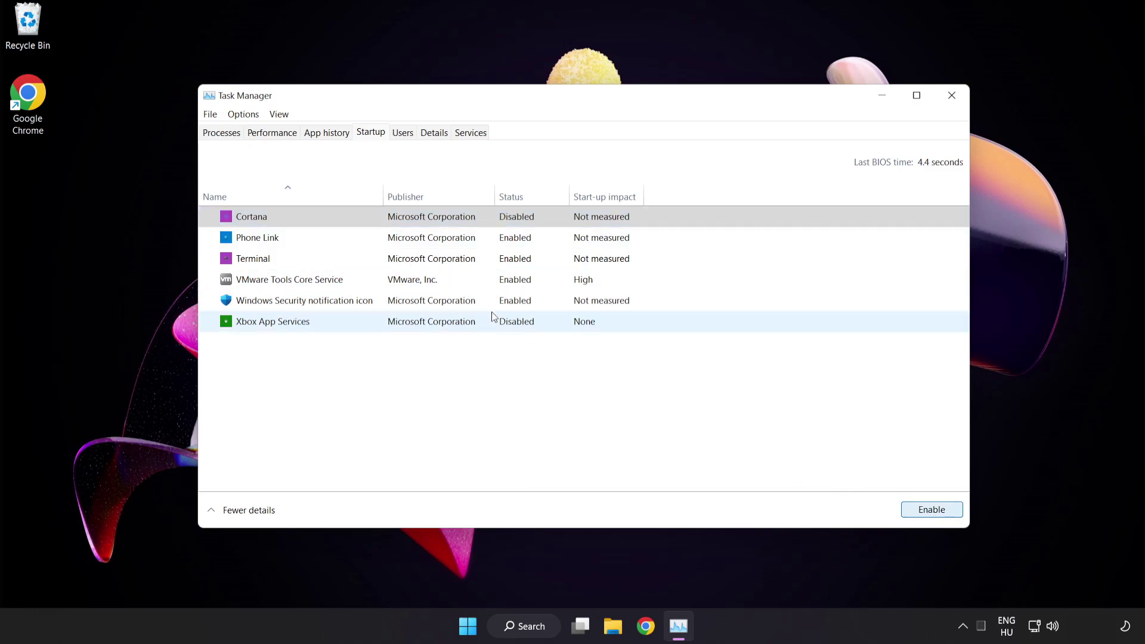
click(354, 236)
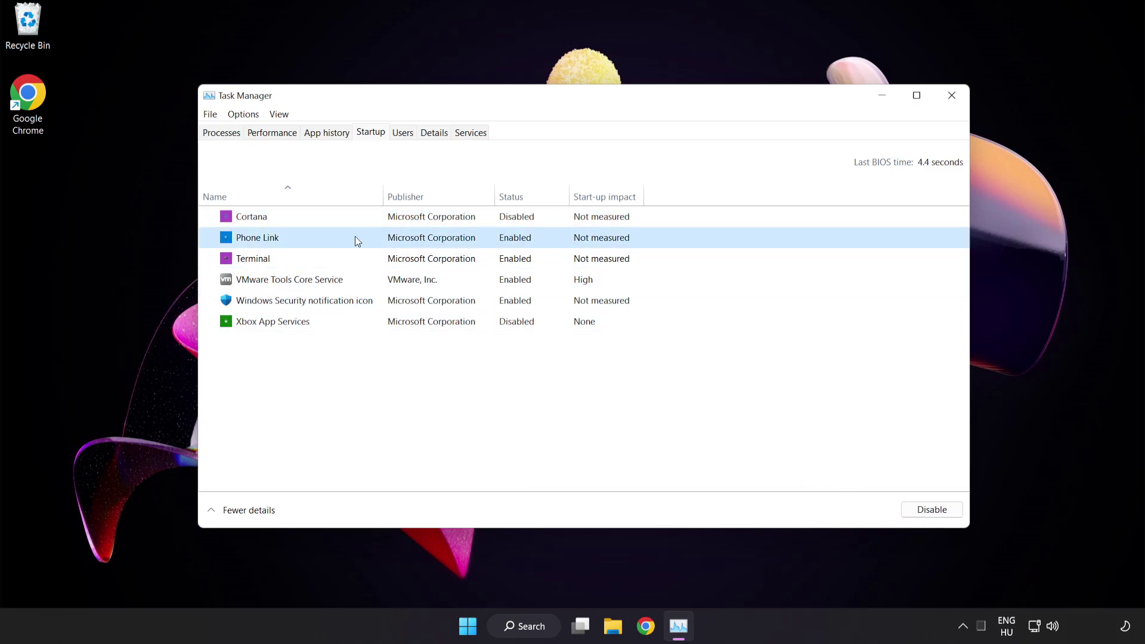
click(929, 511)
click(223, 279)
click(394, 261)
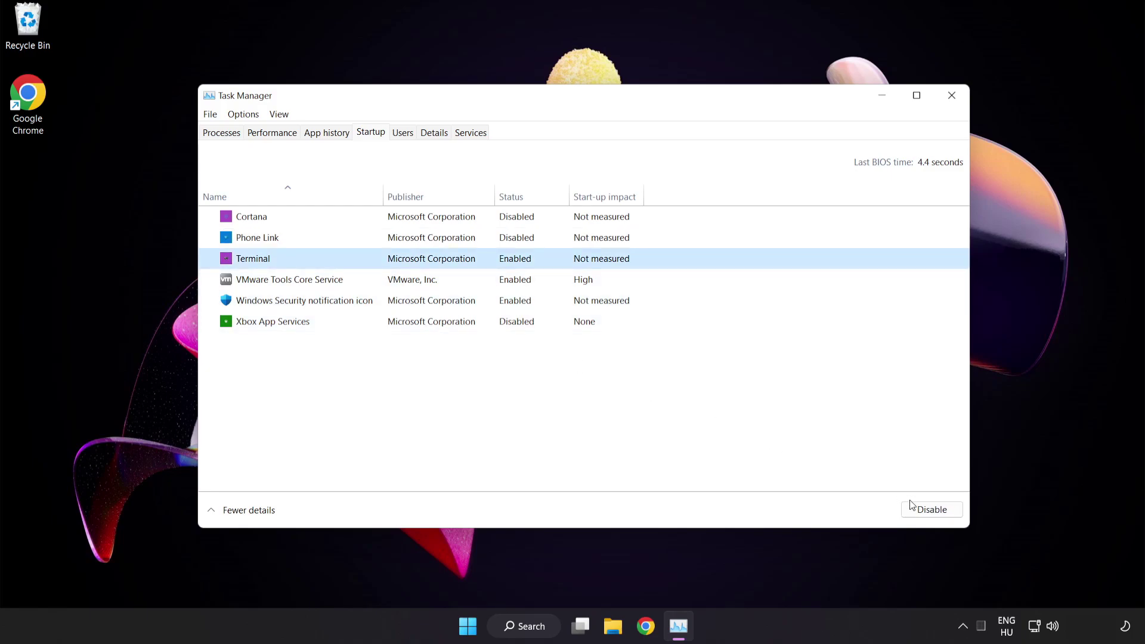
click(930, 509)
click(394, 300)
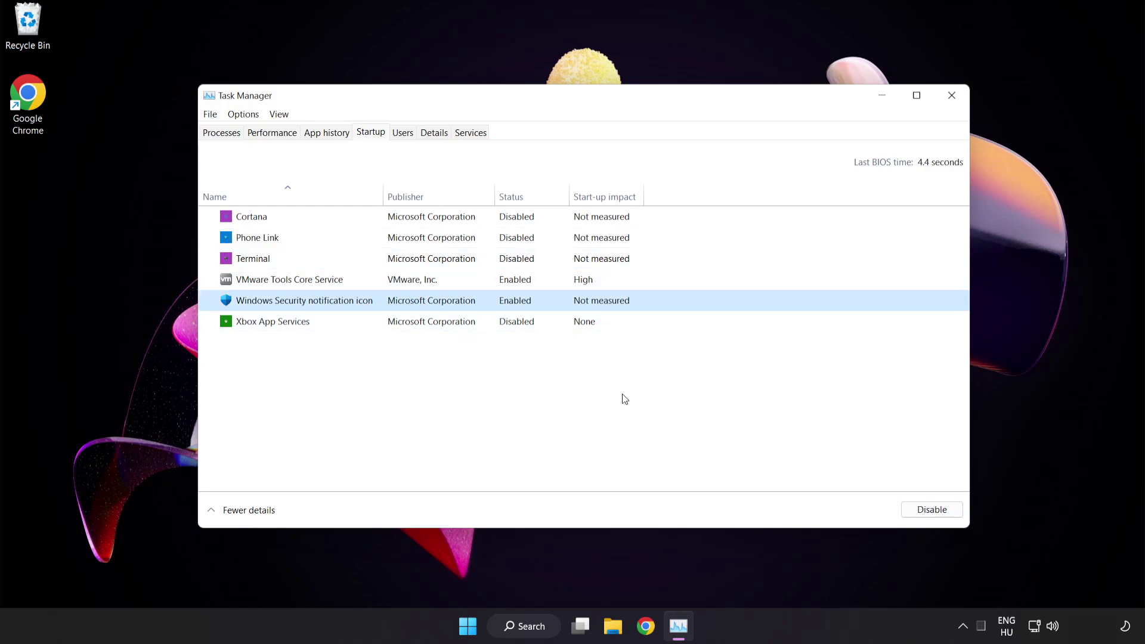
click(931, 509)
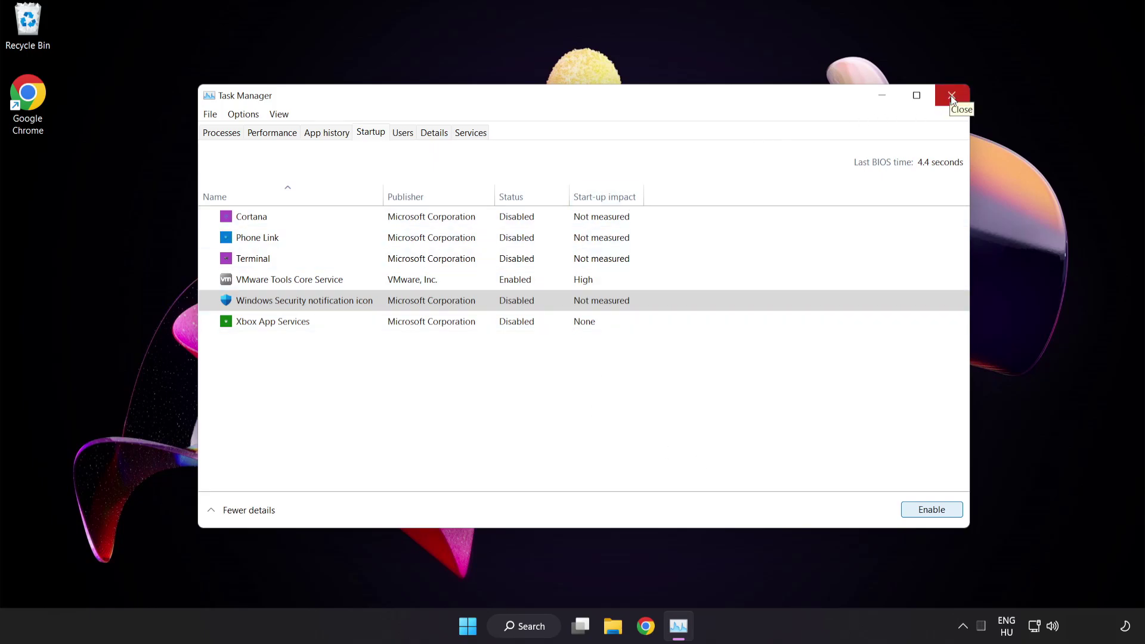
click(952, 96)
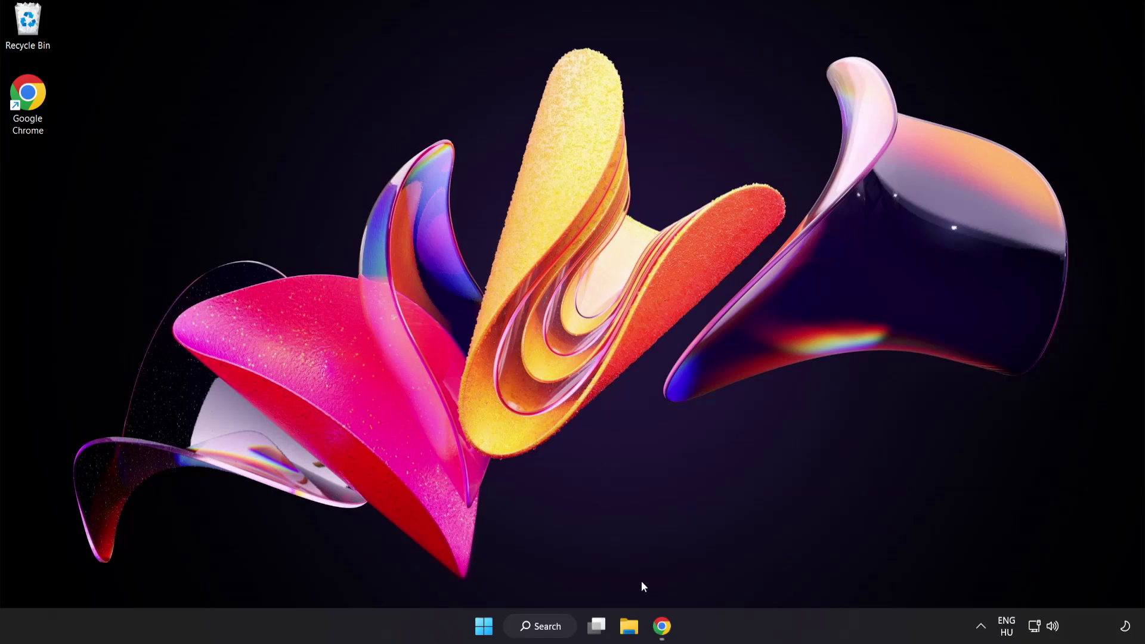
Step: Back in Chrome, download the DirectX End-User Runtime Web Installer from its download page
click(662, 626)
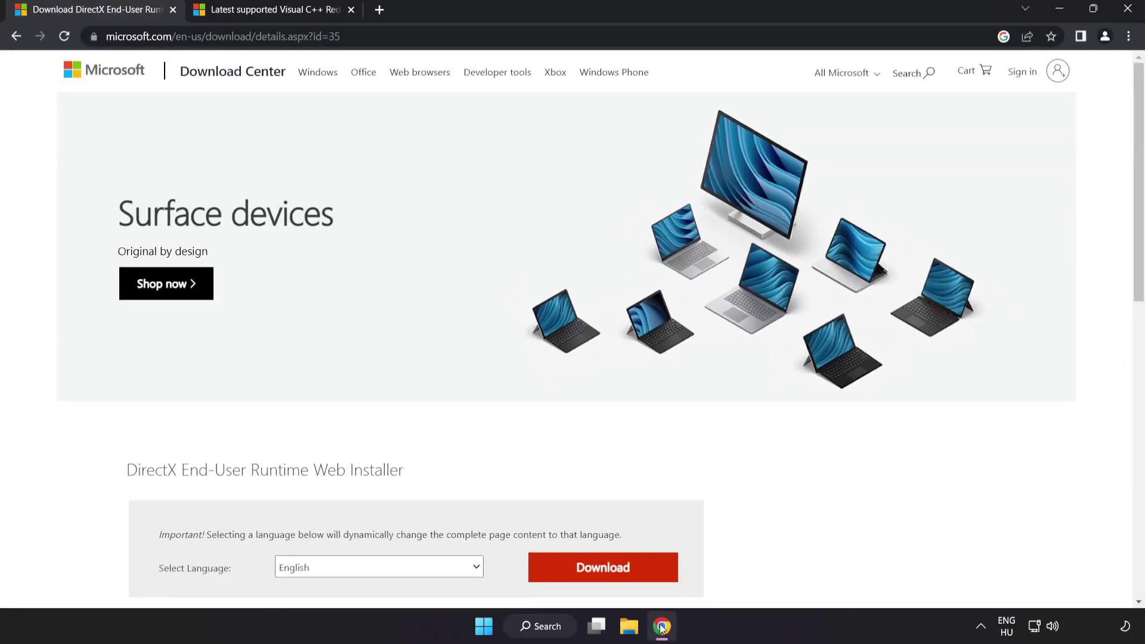
key(ctrl+l)
key(End)
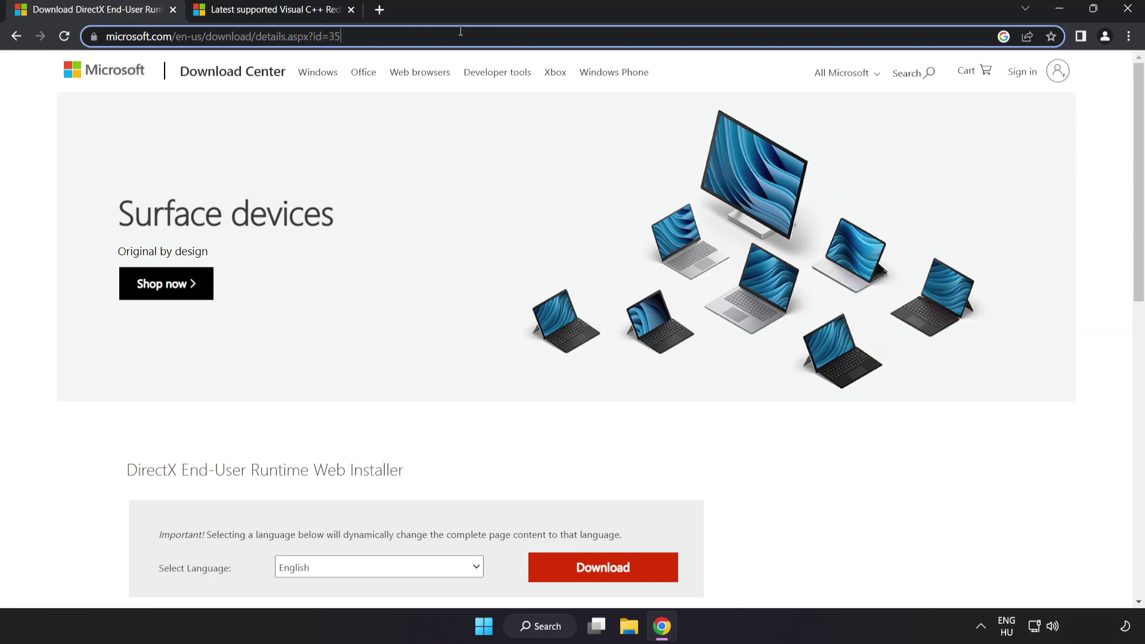
click(783, 433)
scroll(801, 487, down, 2)
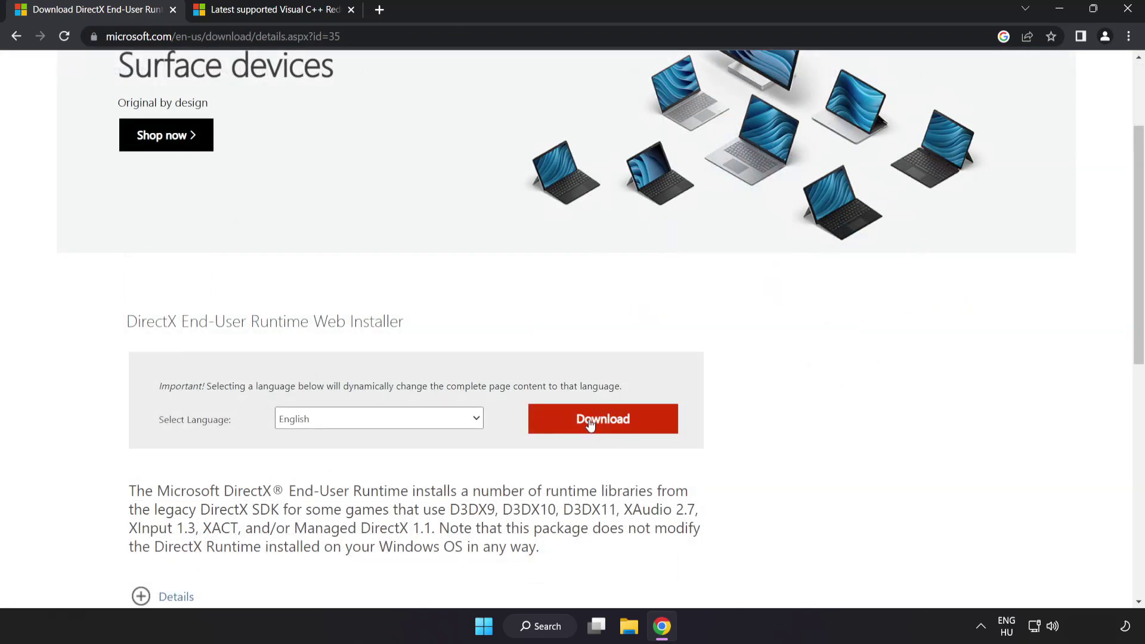
click(617, 430)
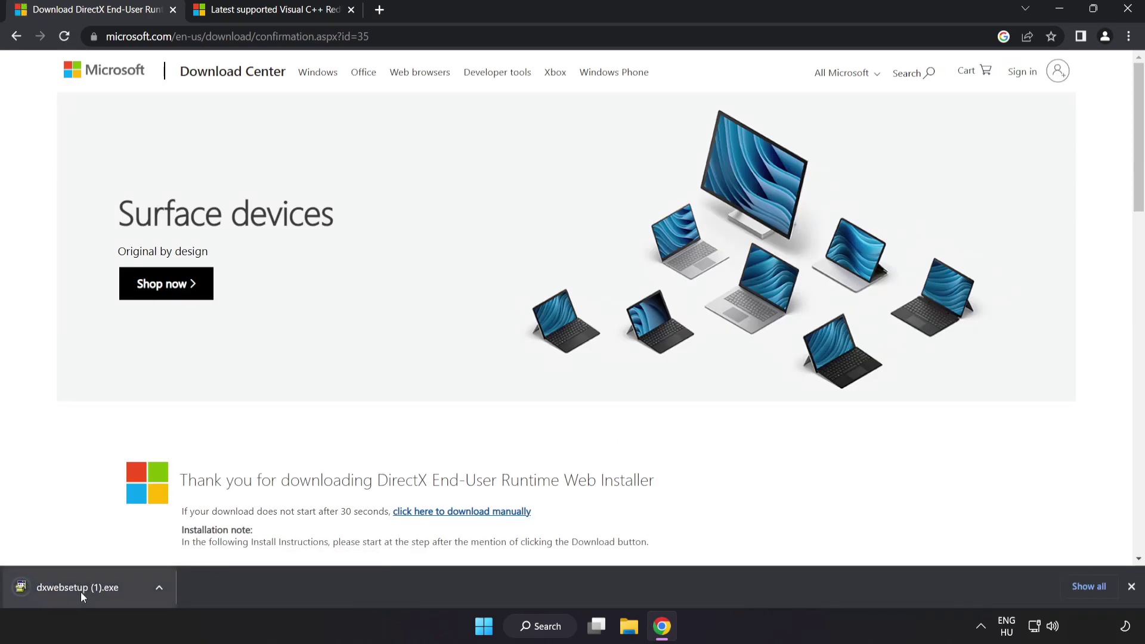
Step: Run DirectX Setup: accept the license, decline the Bing Bar, install, and finish
click(96, 588)
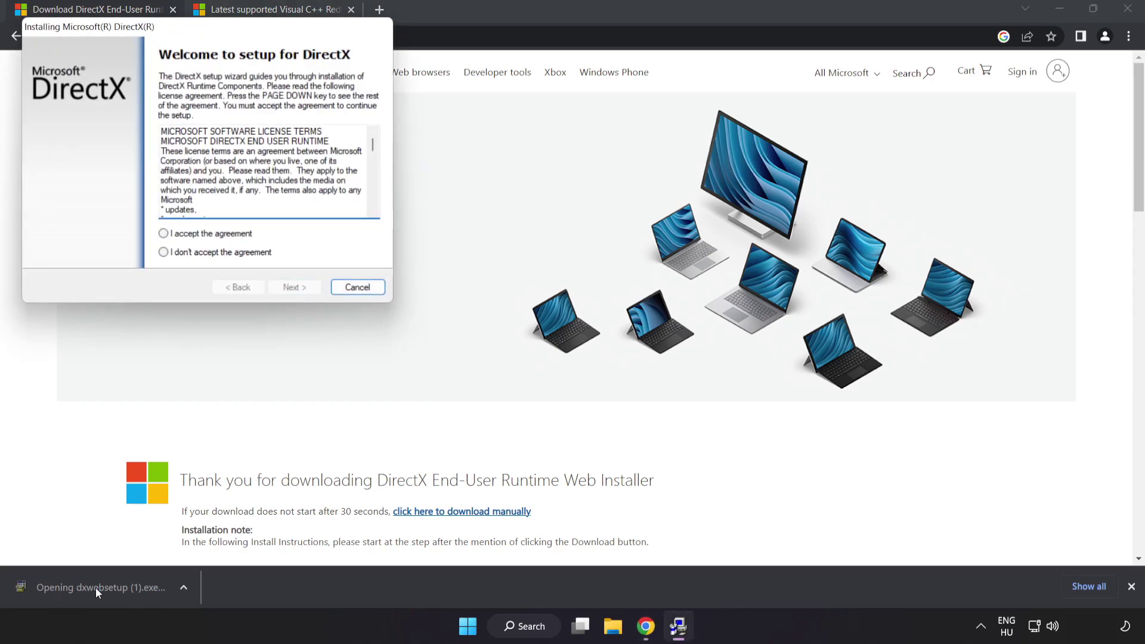
mouse_move(171, 27)
mouse_down()
mouse_move(492, 153)
mouse_move(522, 151)
mouse_up()
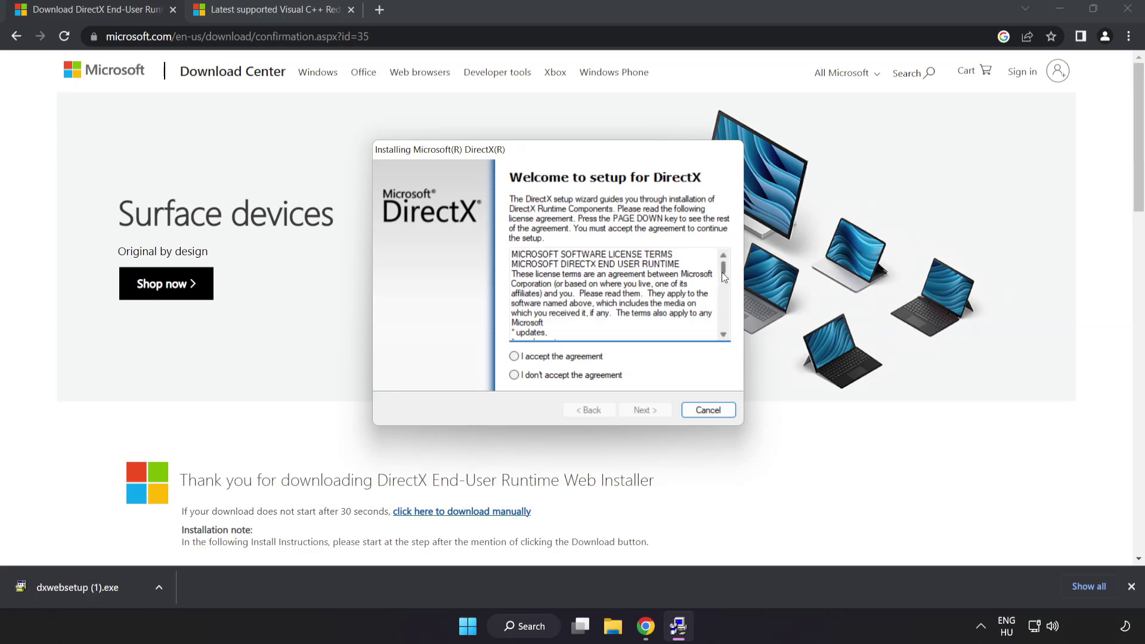
drag(723, 269, 723, 333)
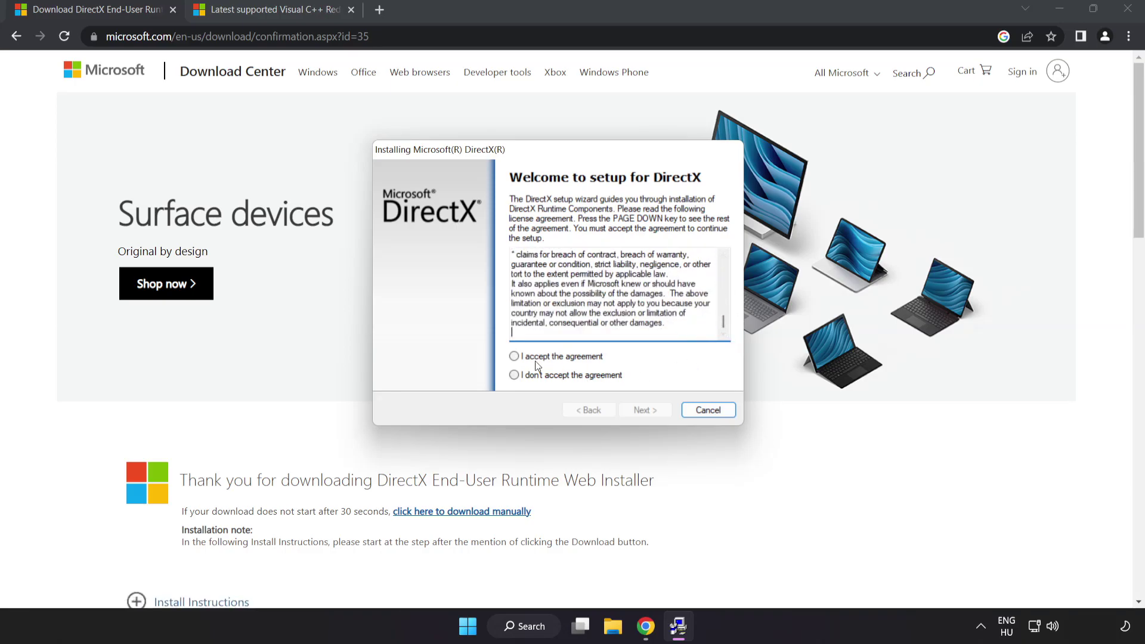
click(515, 356)
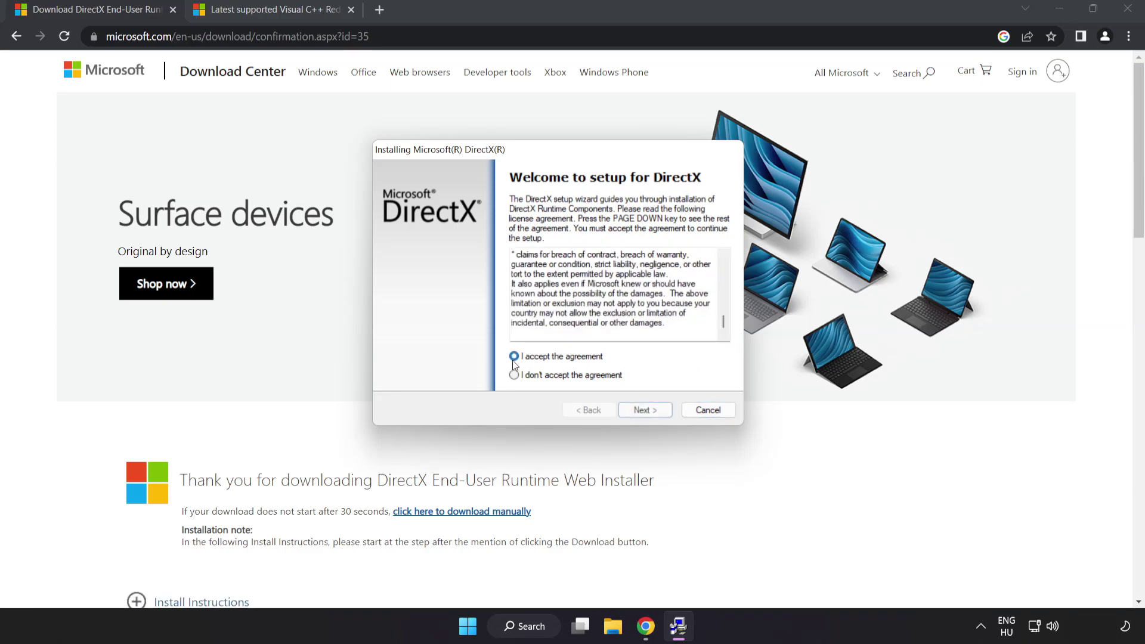
click(643, 413)
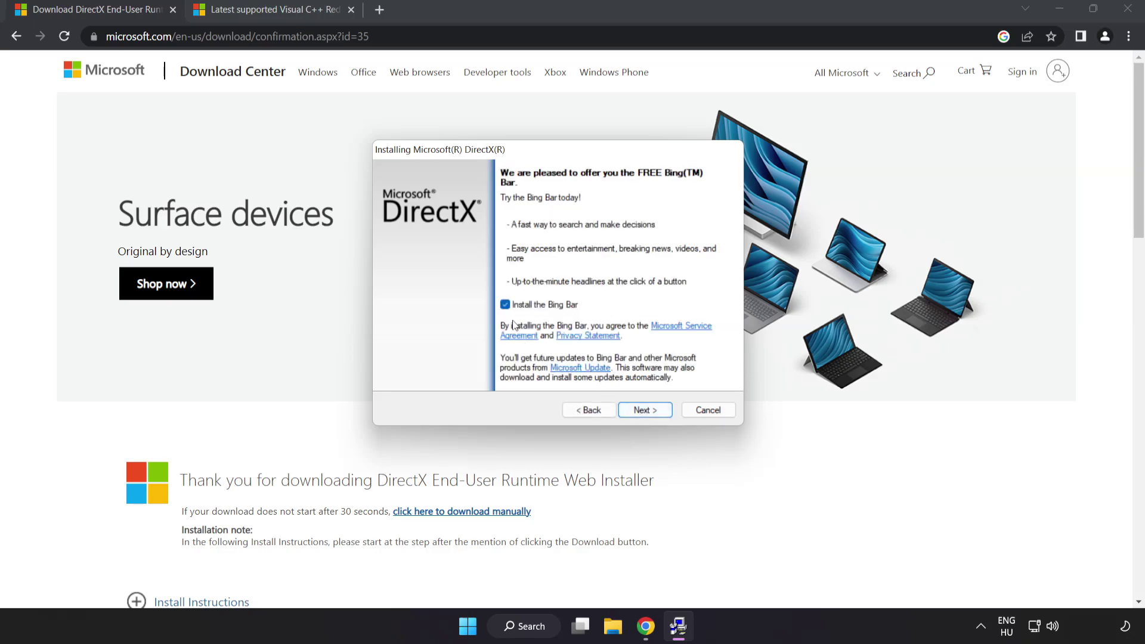
click(506, 304)
click(649, 411)
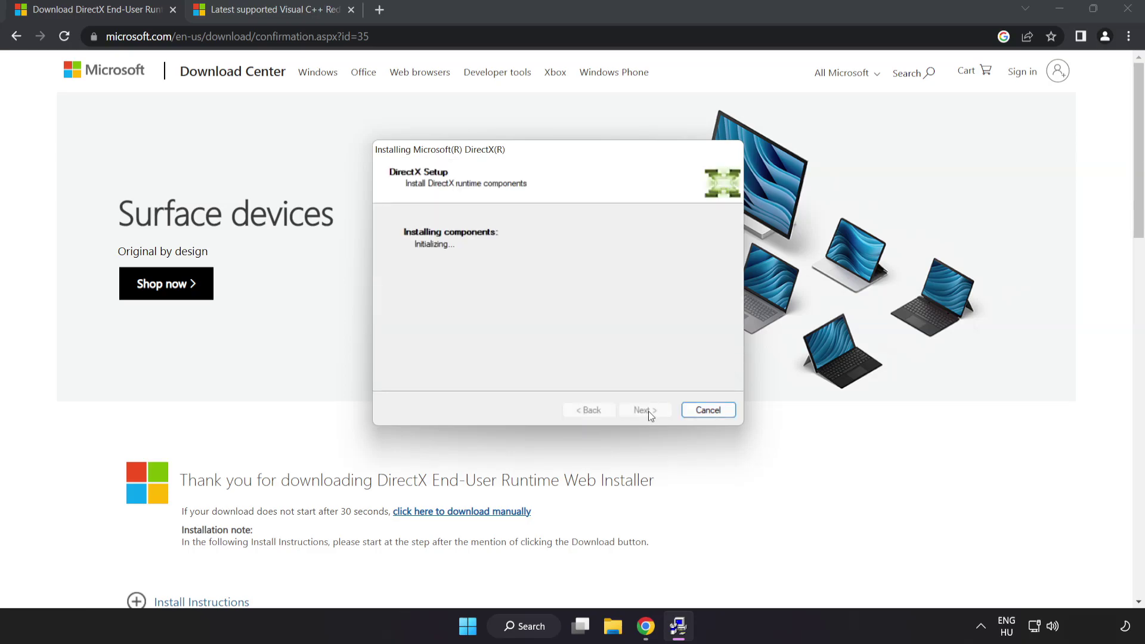
click(645, 411)
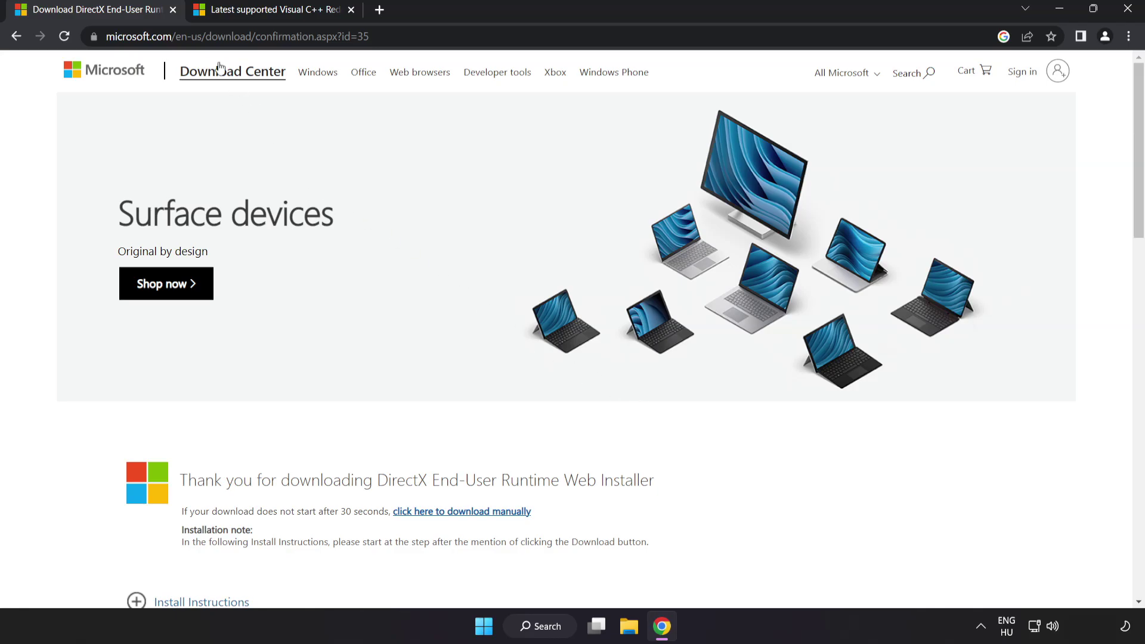
Step: Close the DirectX tab and download the ARM64, x86 and x64 Visual C++ redistributable installers
click(174, 10)
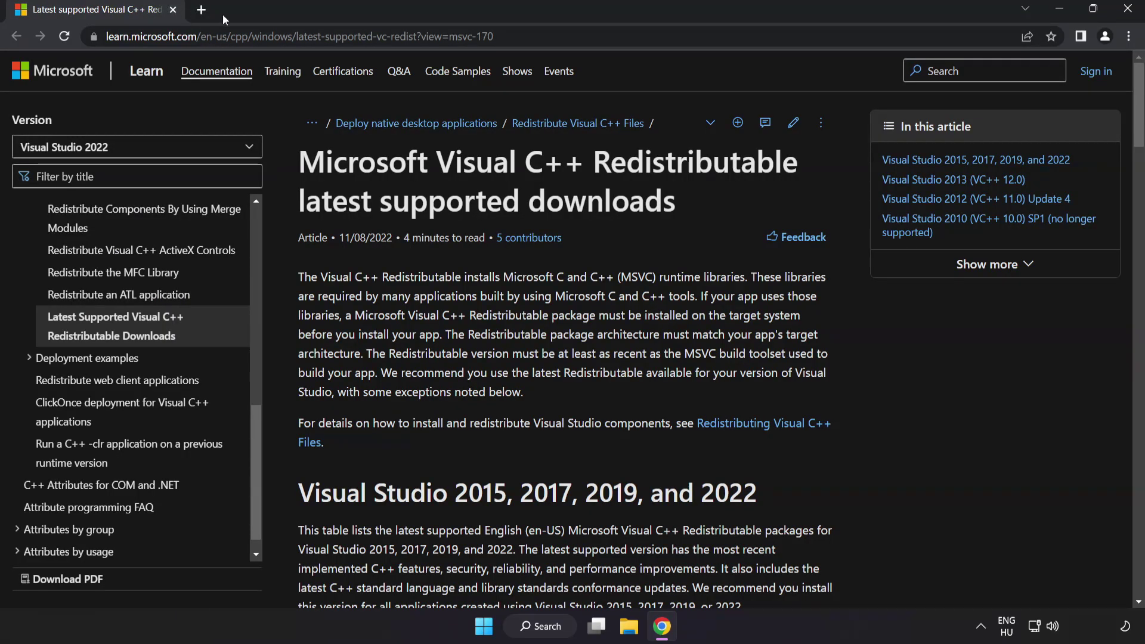
click(514, 36)
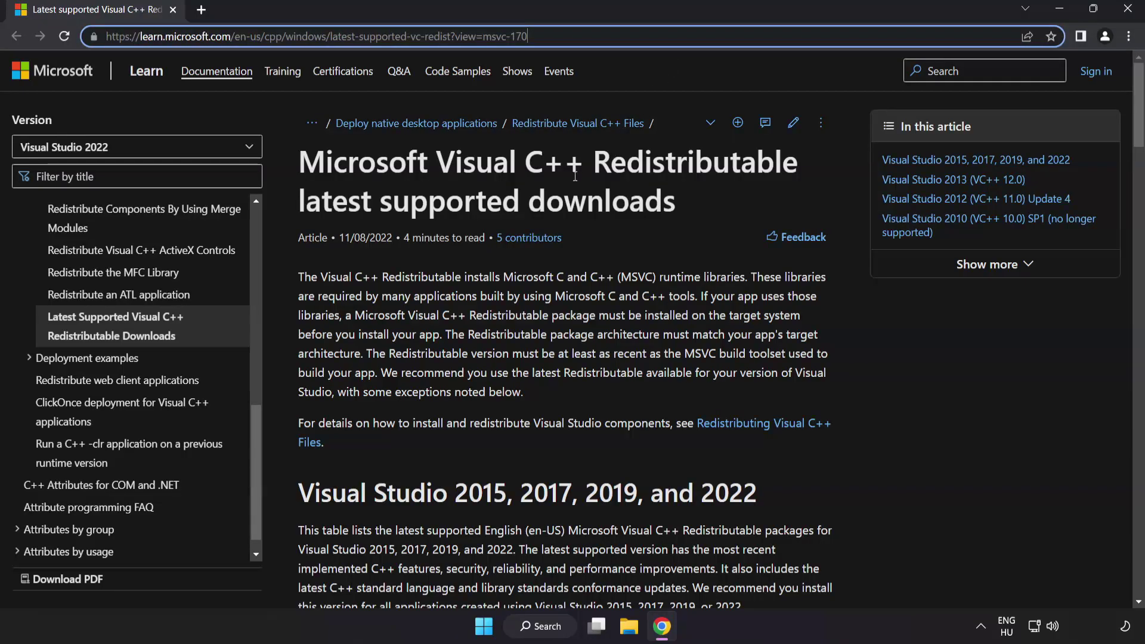
drag(1137, 98, 1134, 165)
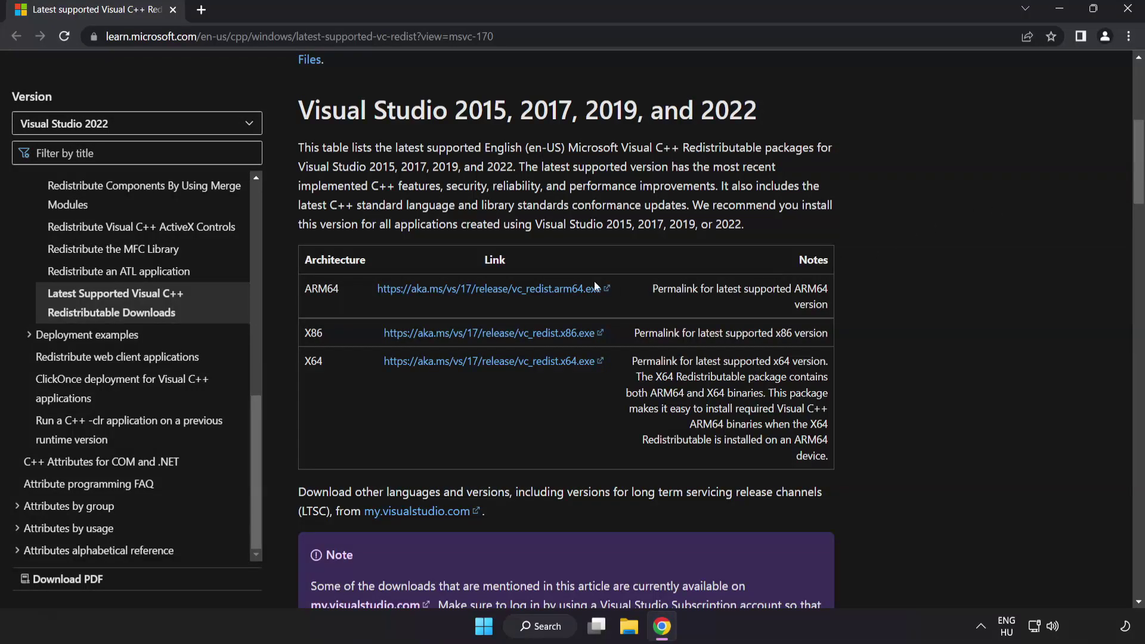
click(475, 292)
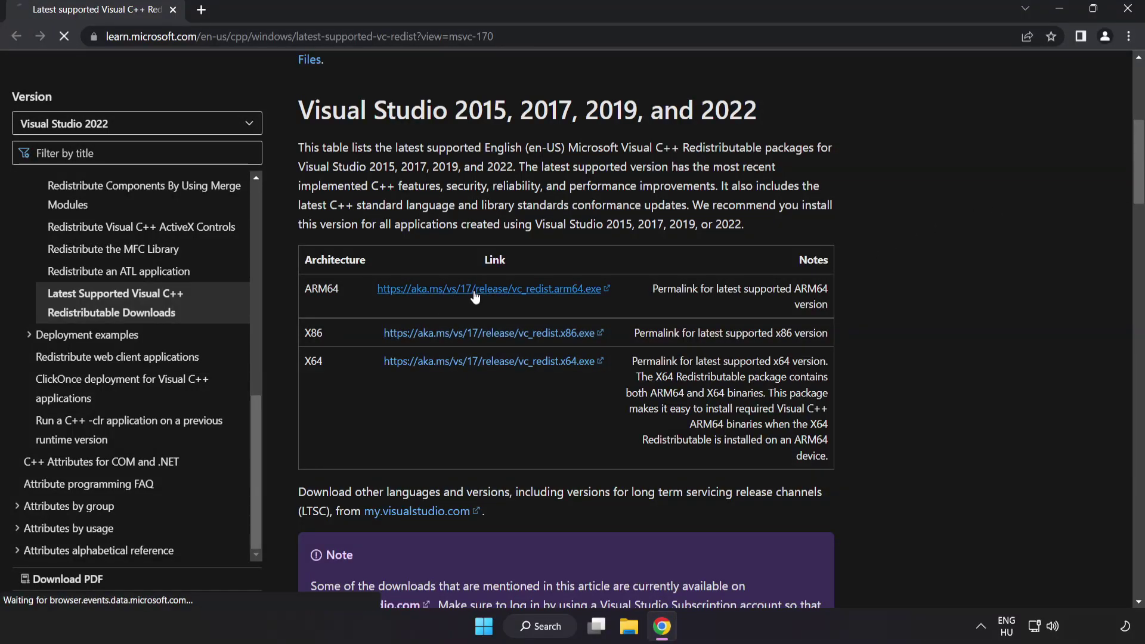
click(490, 333)
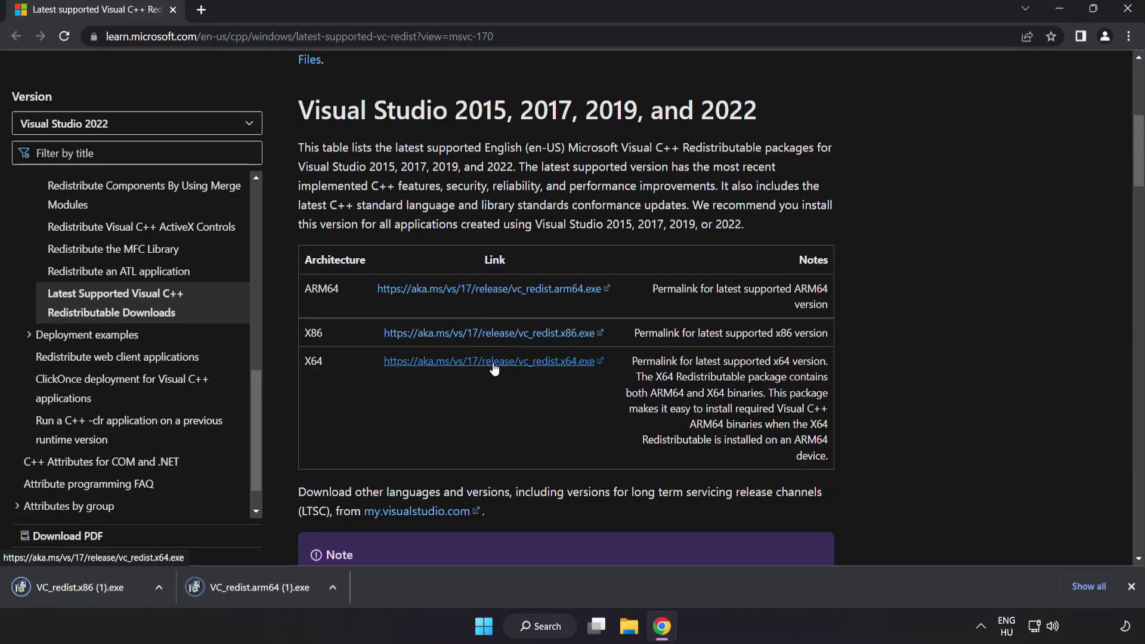
click(494, 365)
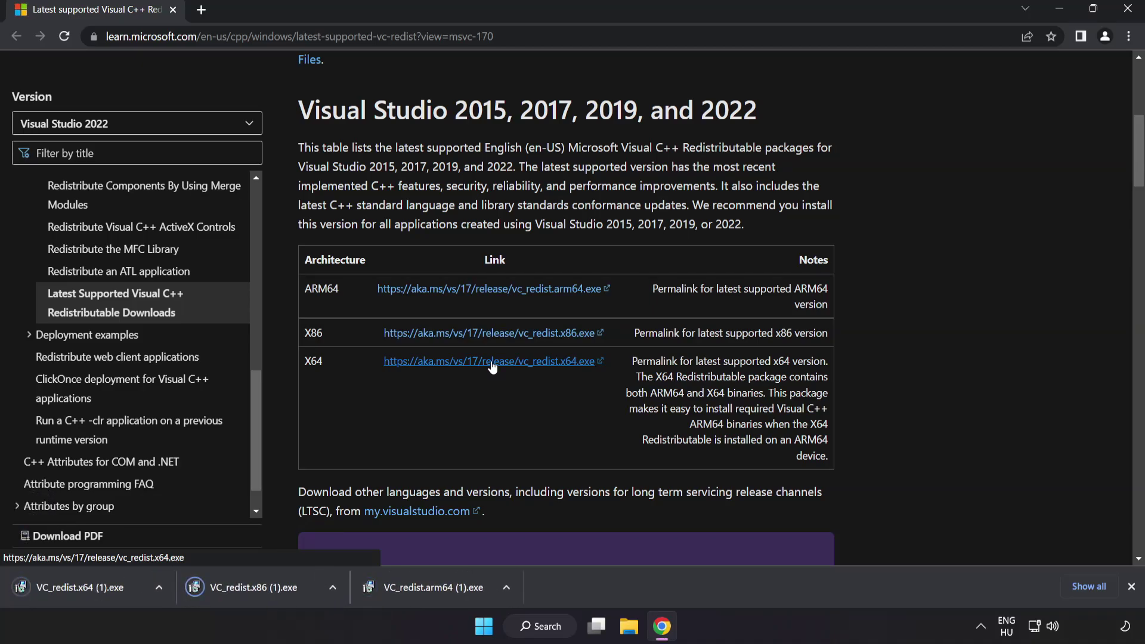
Step: Agree to the terms and install the ARM64 Visual C++ redistributable, then dismiss its failure
click(430, 589)
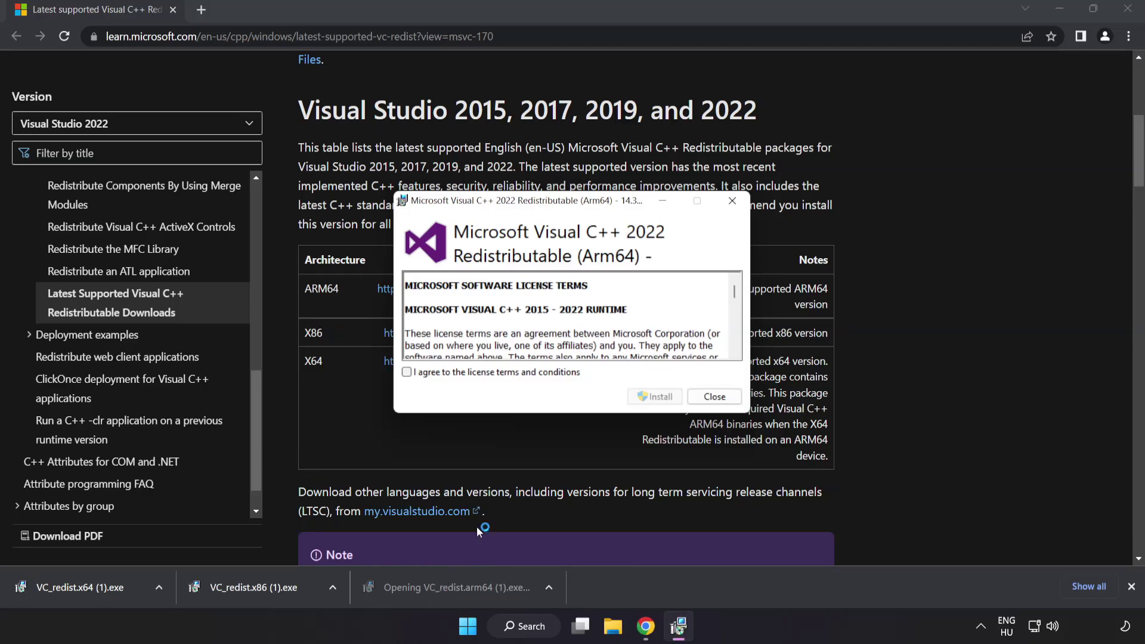
drag(734, 291, 734, 343)
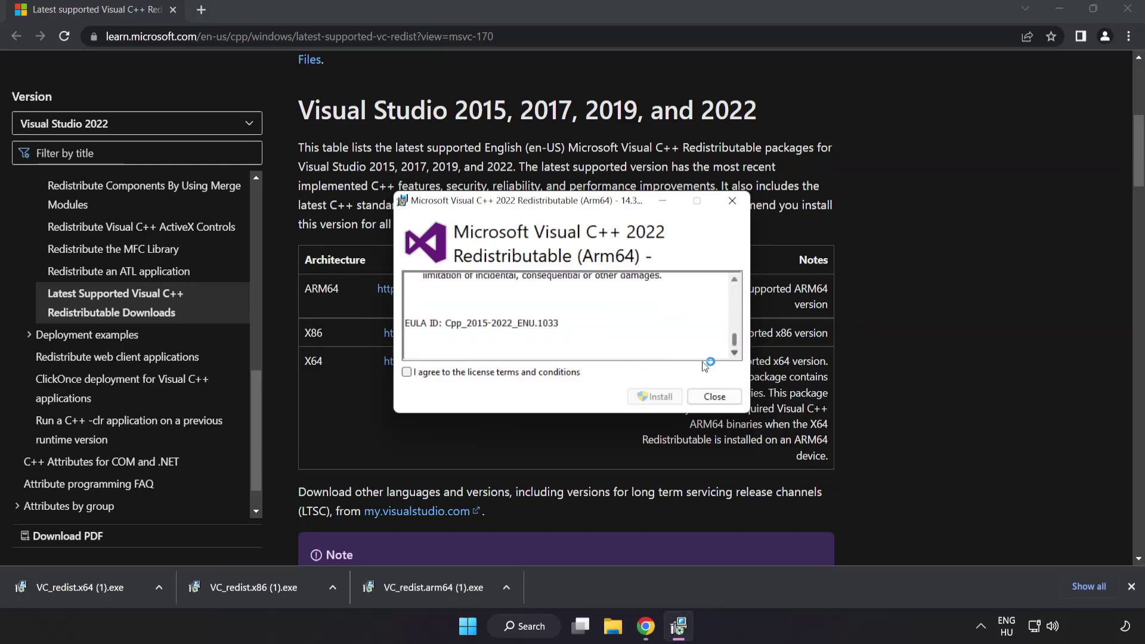
click(408, 373)
click(656, 397)
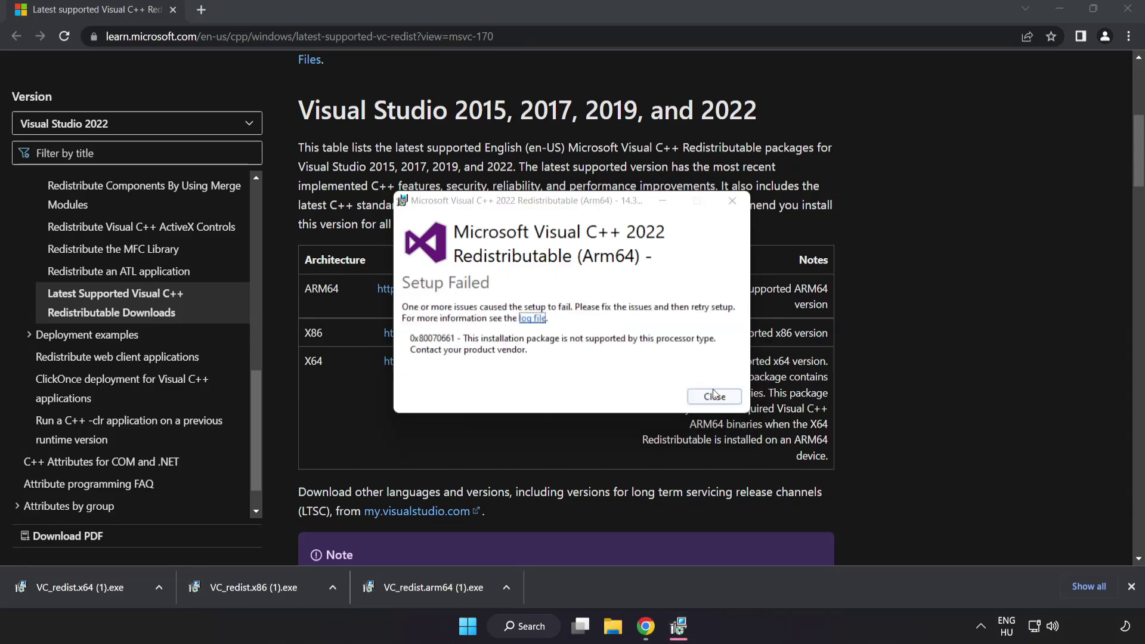
click(713, 396)
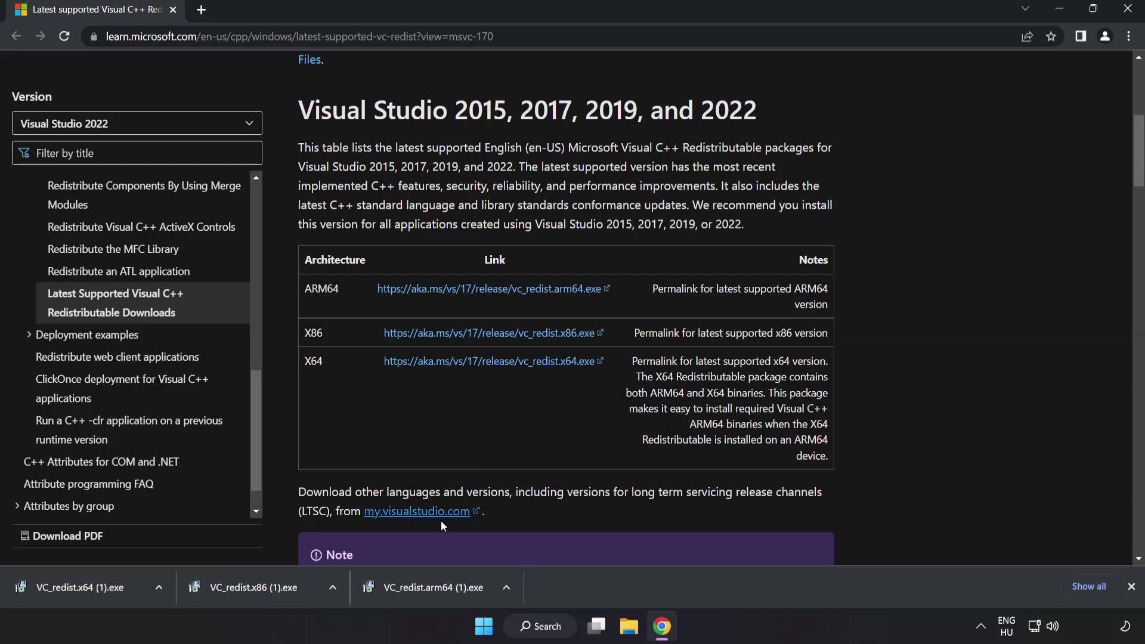
Step: Install the x86 redistributable, dismiss the failed x64 setup, and close Chrome
click(259, 589)
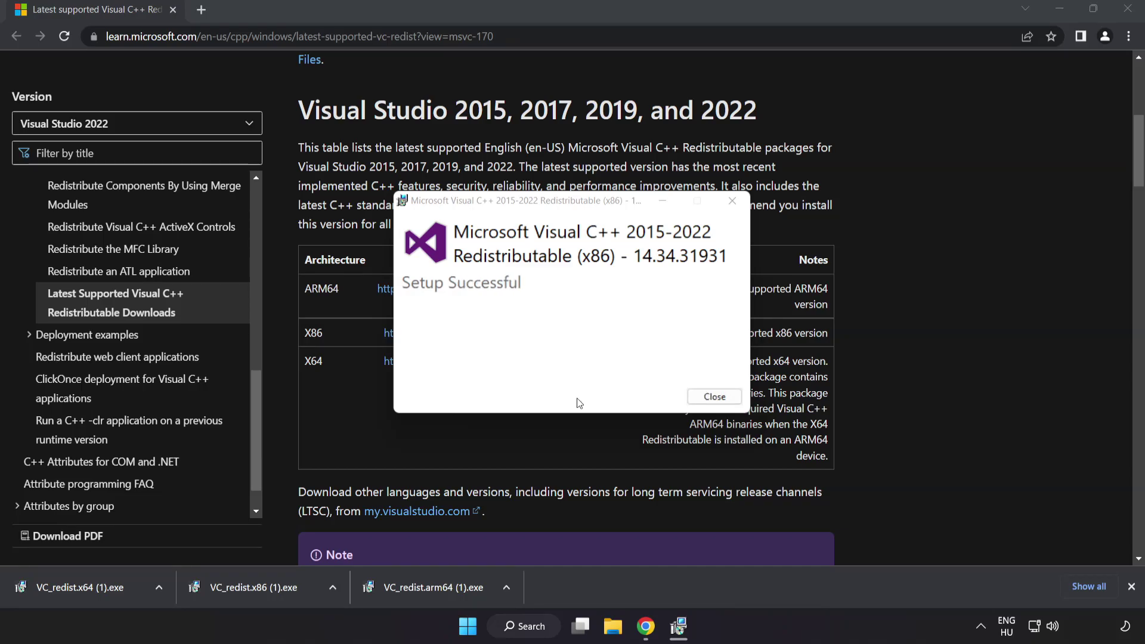
click(714, 397)
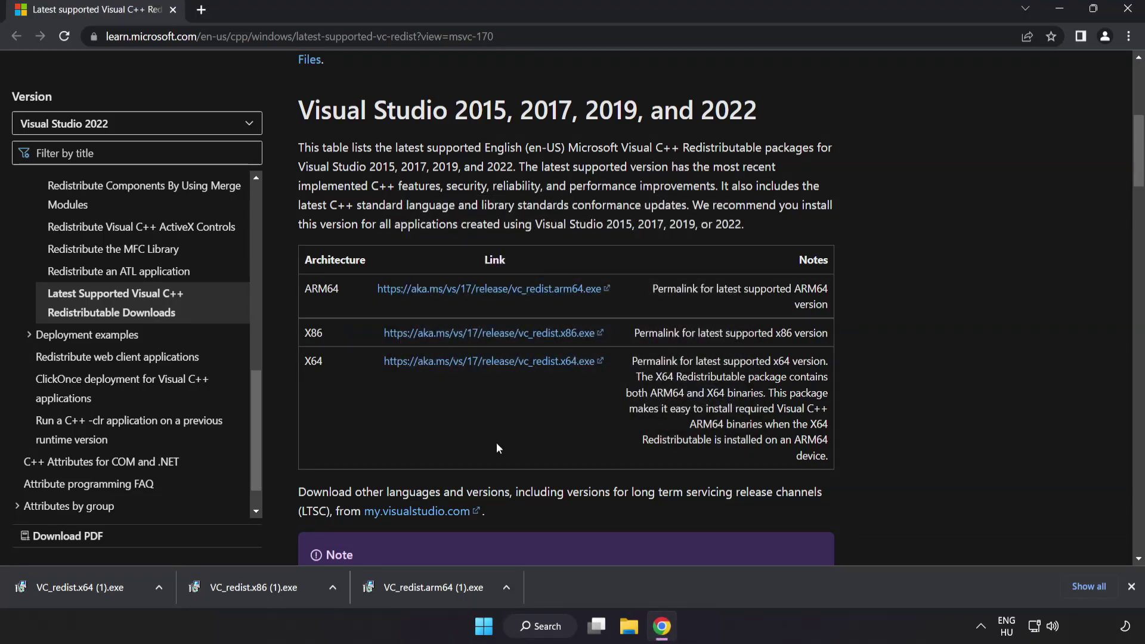
click(102, 585)
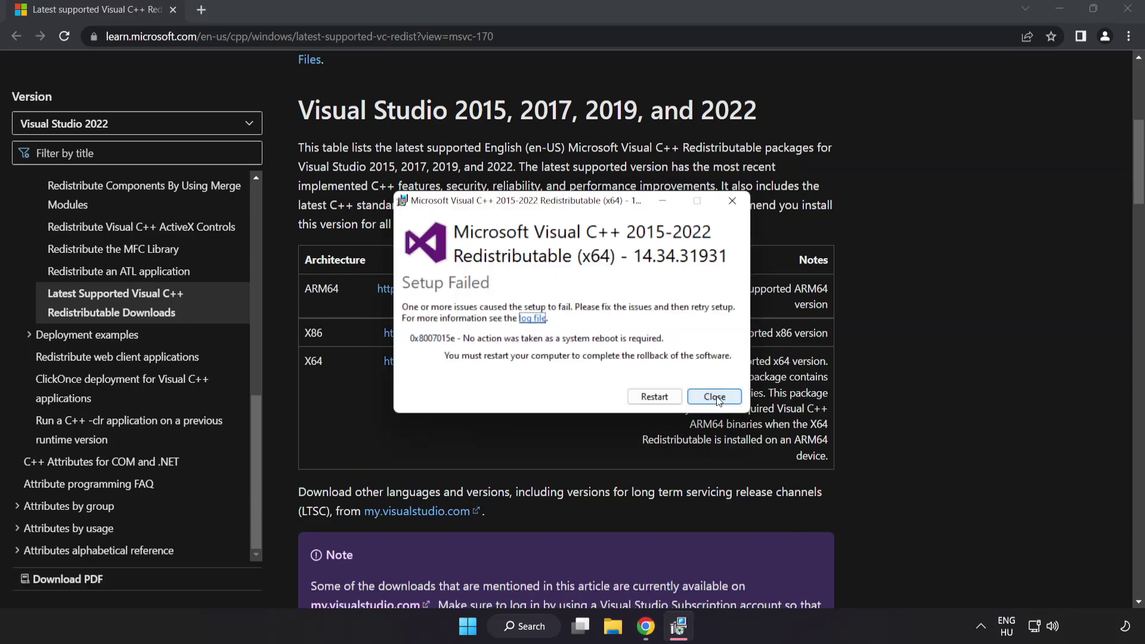
click(714, 397)
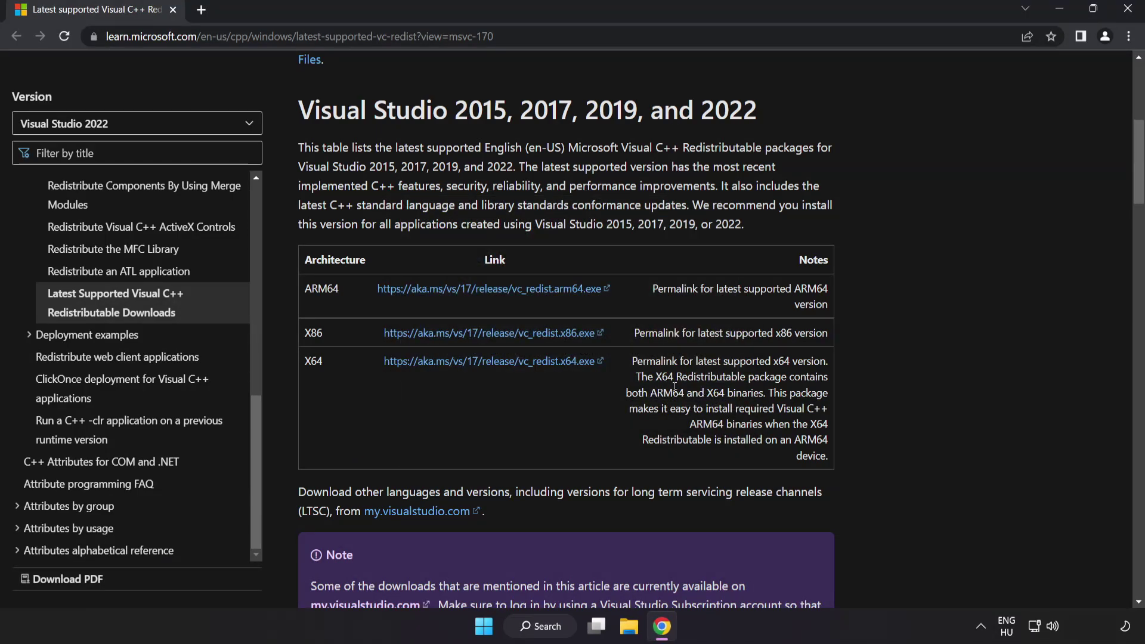
click(1128, 11)
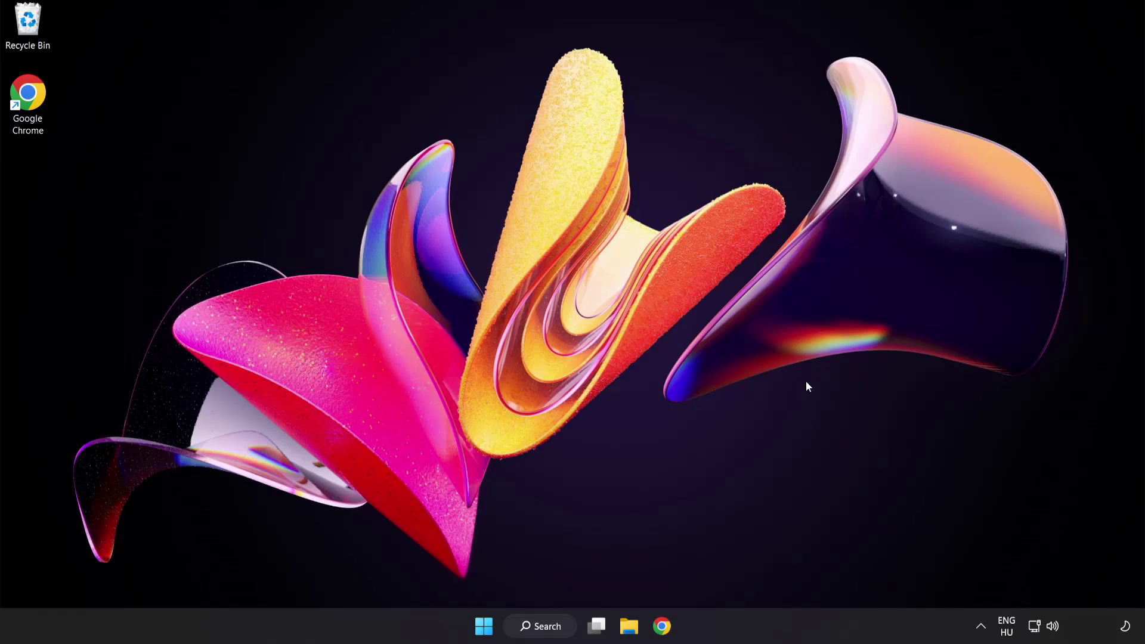
Step: Run sfc /scannow in an administrator Command Prompt until verification completes
click(543, 626)
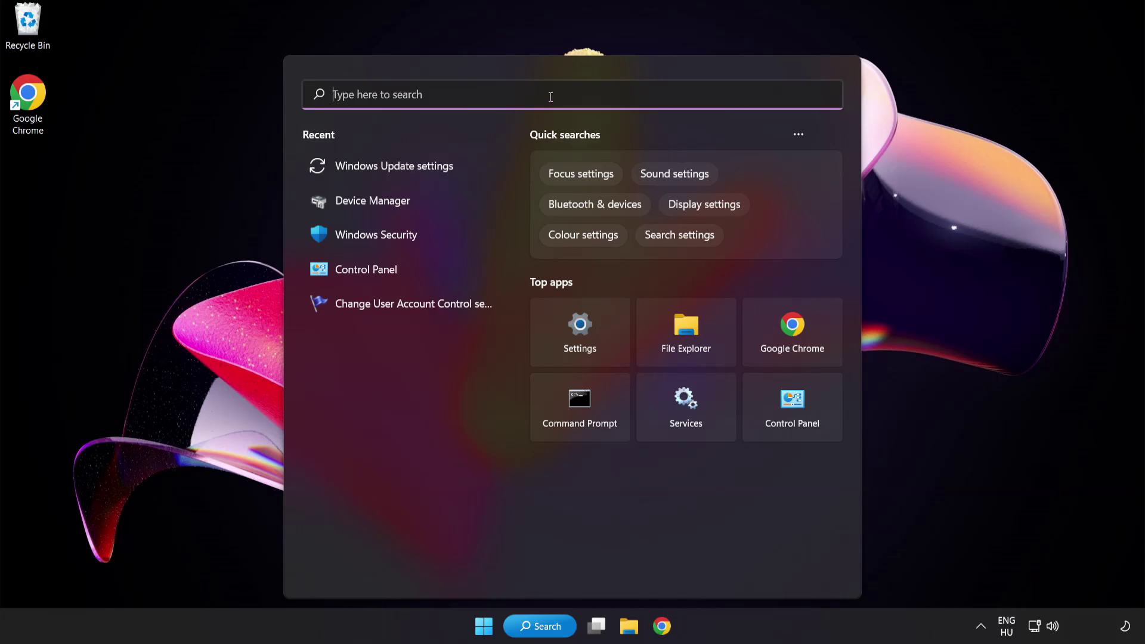
text(cmd)
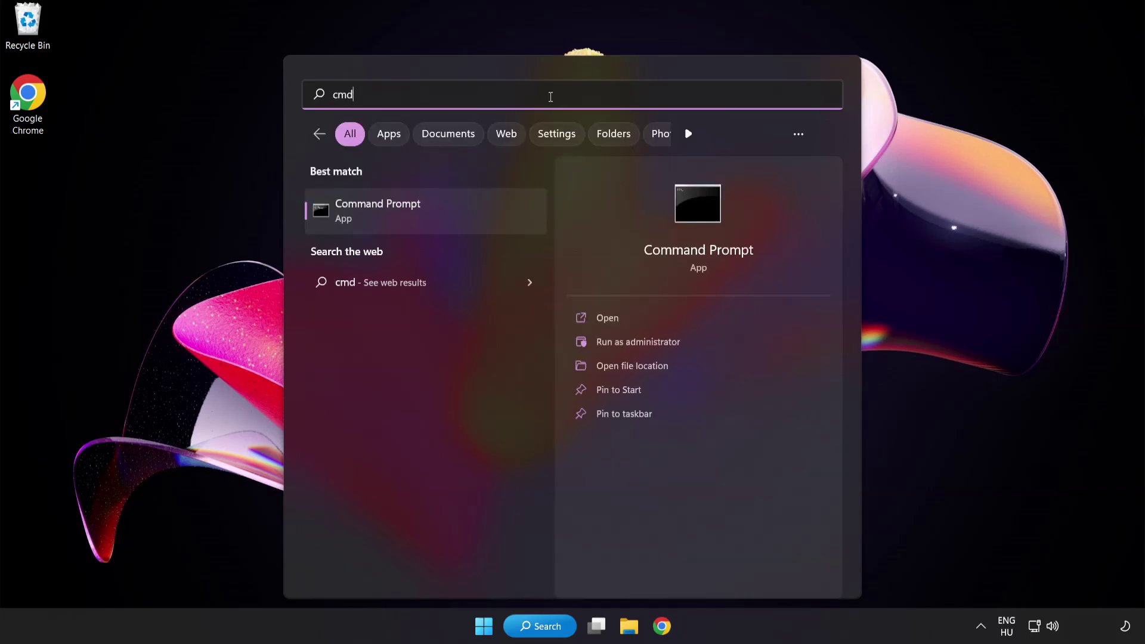
right_click(430, 221)
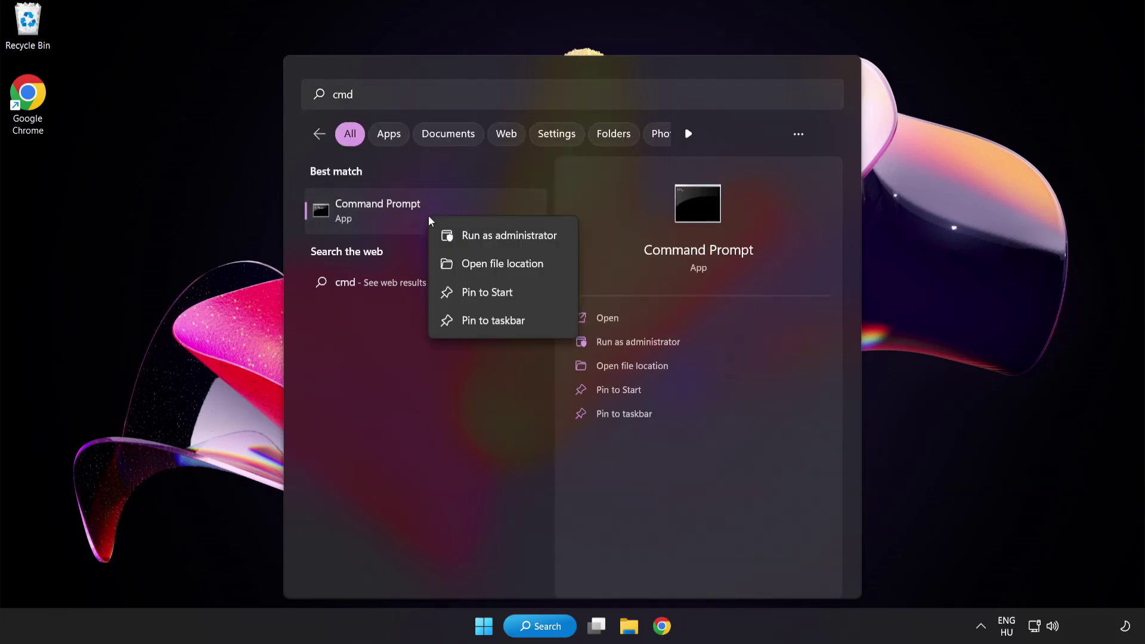
click(482, 238)
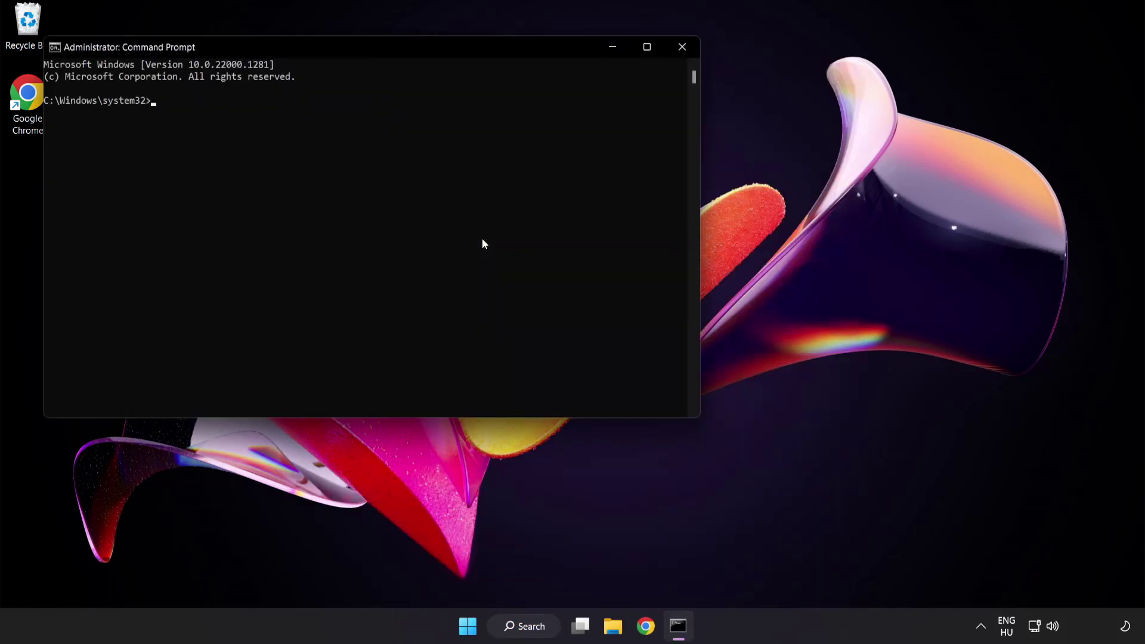
drag(340, 48, 497, 111)
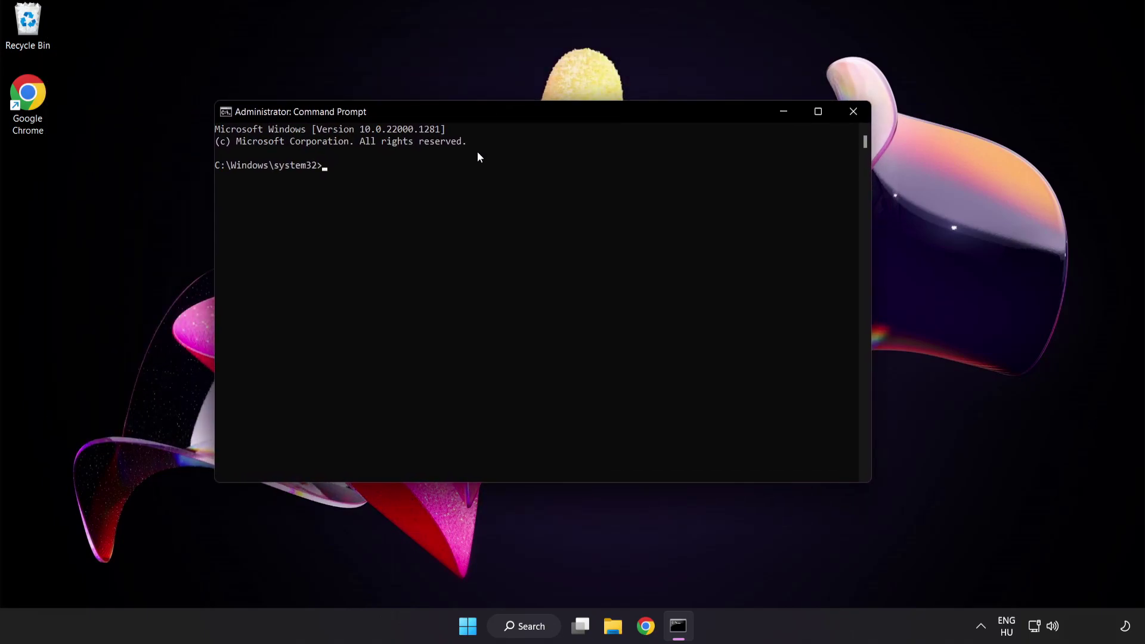
text(sfc)
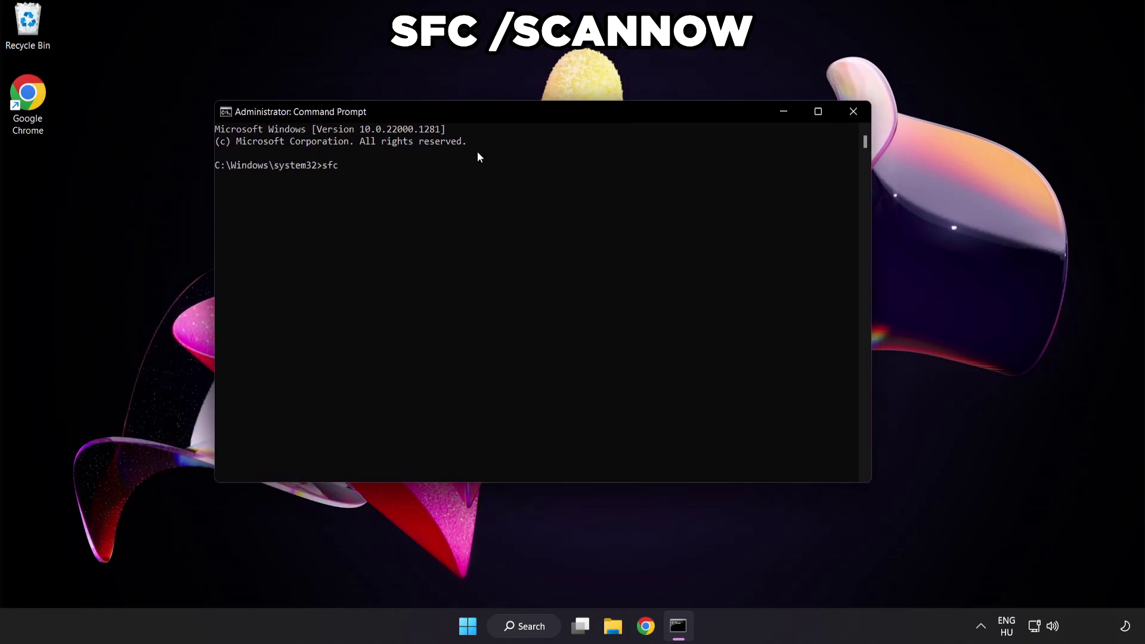
text( /scanno)
text(w)
key(Return)
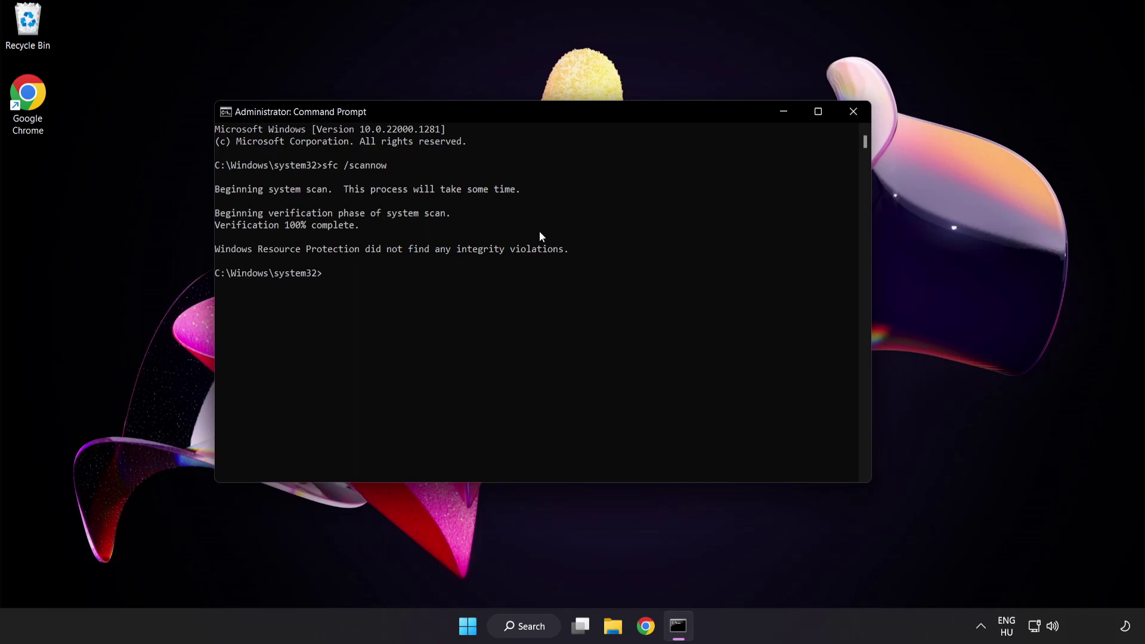
Step: Close Command Prompt and bring up the Start menu's power options
click(852, 112)
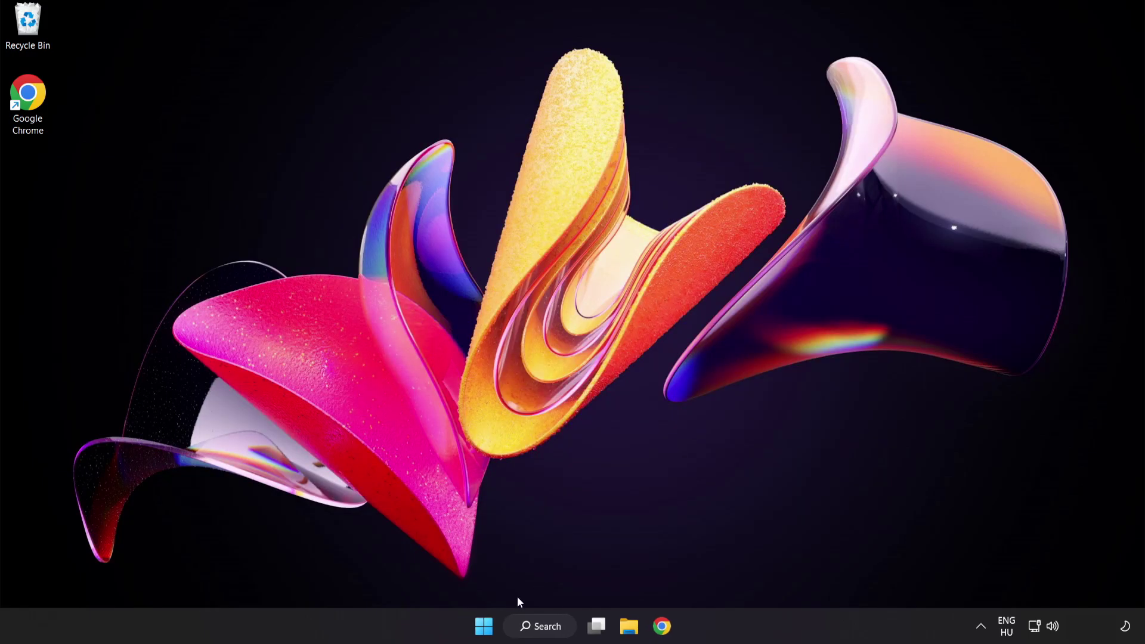
click(484, 626)
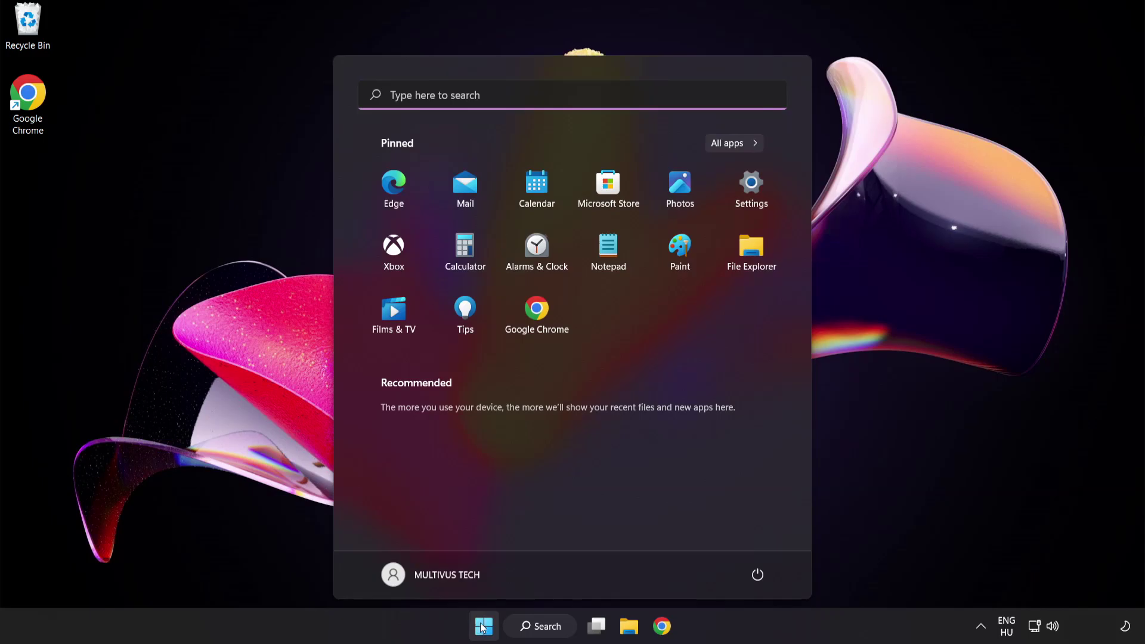
click(758, 575)
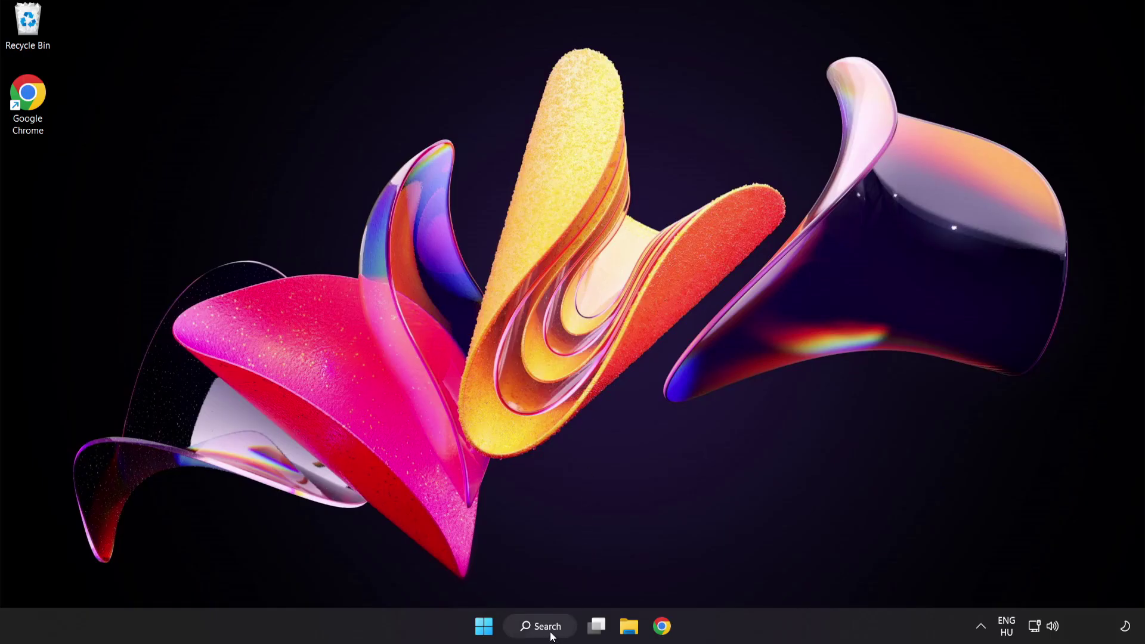
Step: Open Windows Security's Virus & threat protection settings and go to Add or remove exclusions
click(546, 627)
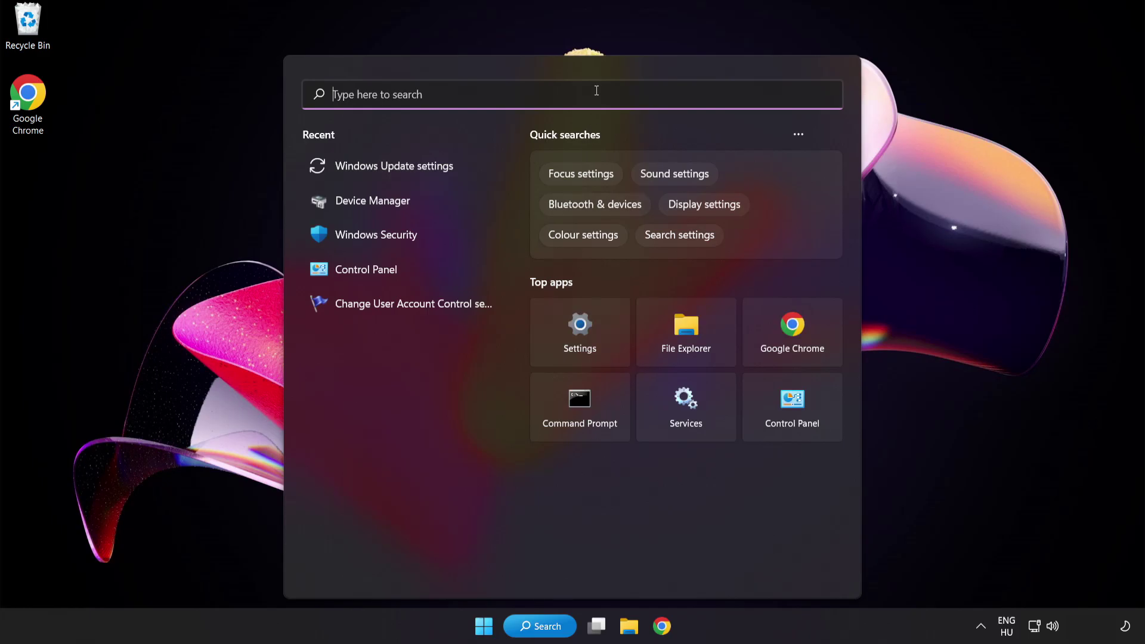
text(security)
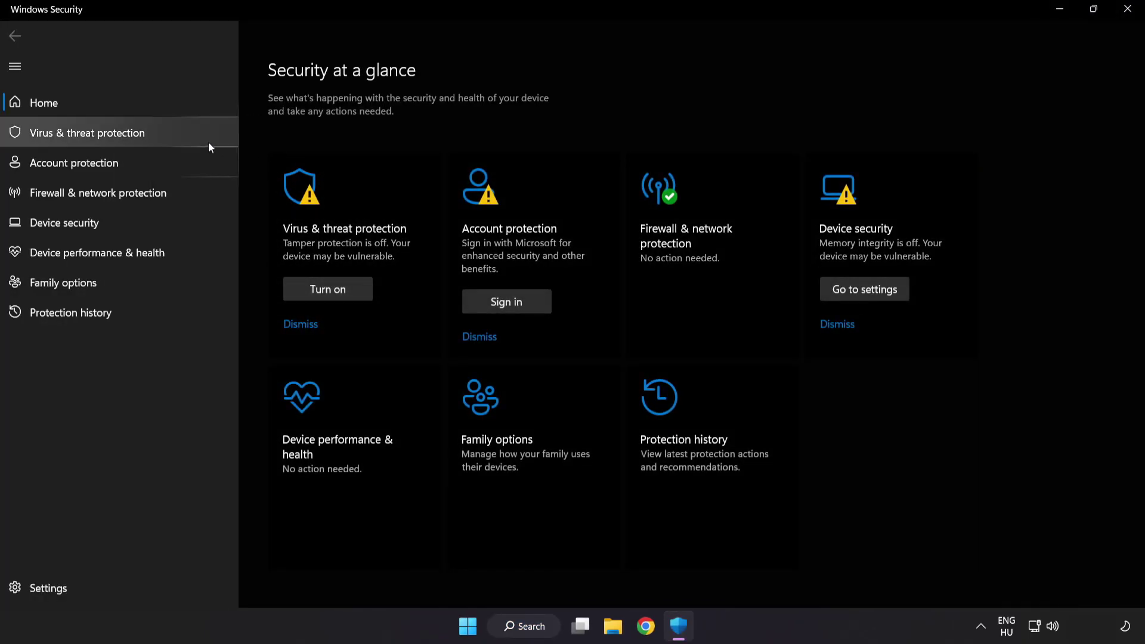
click(174, 132)
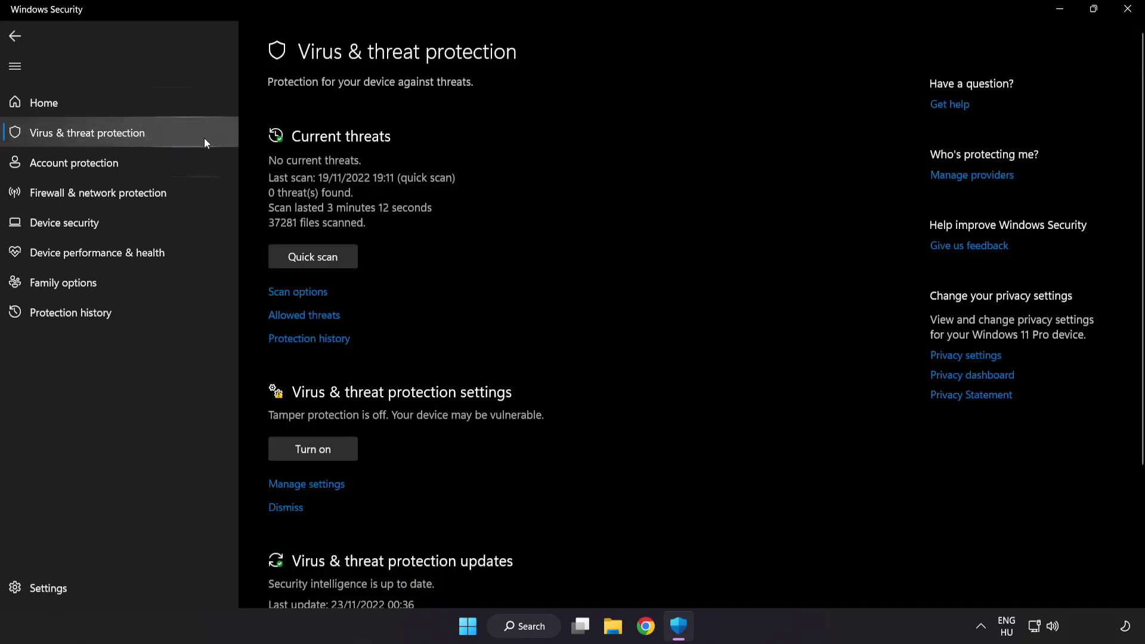
scroll(723, 170, down, 3)
scroll(723, 170, down, 3)
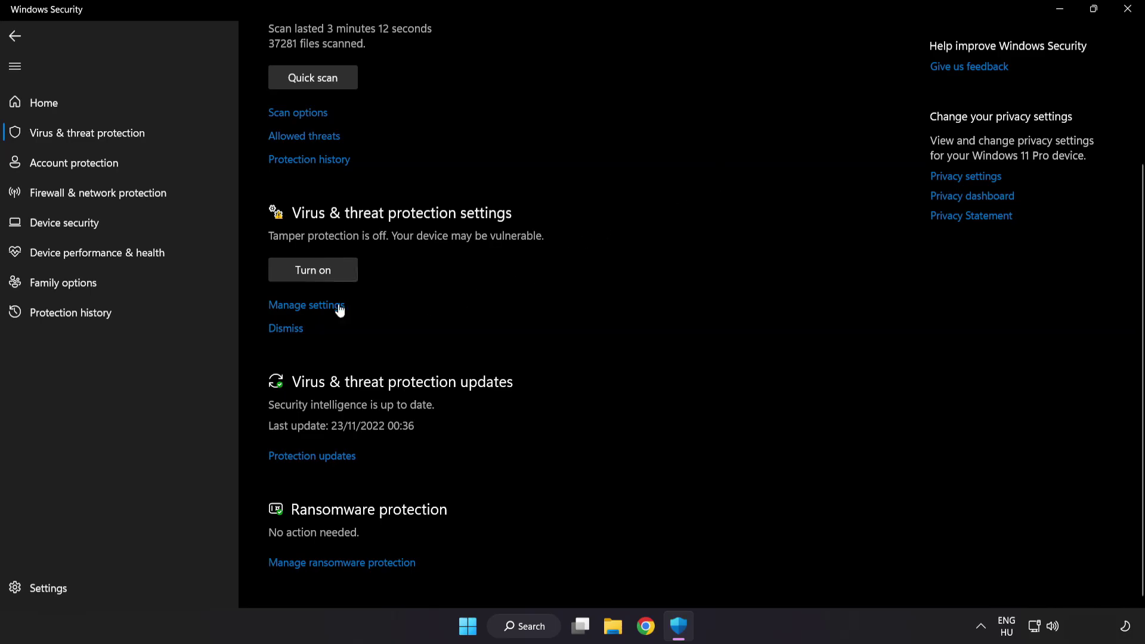
click(313, 307)
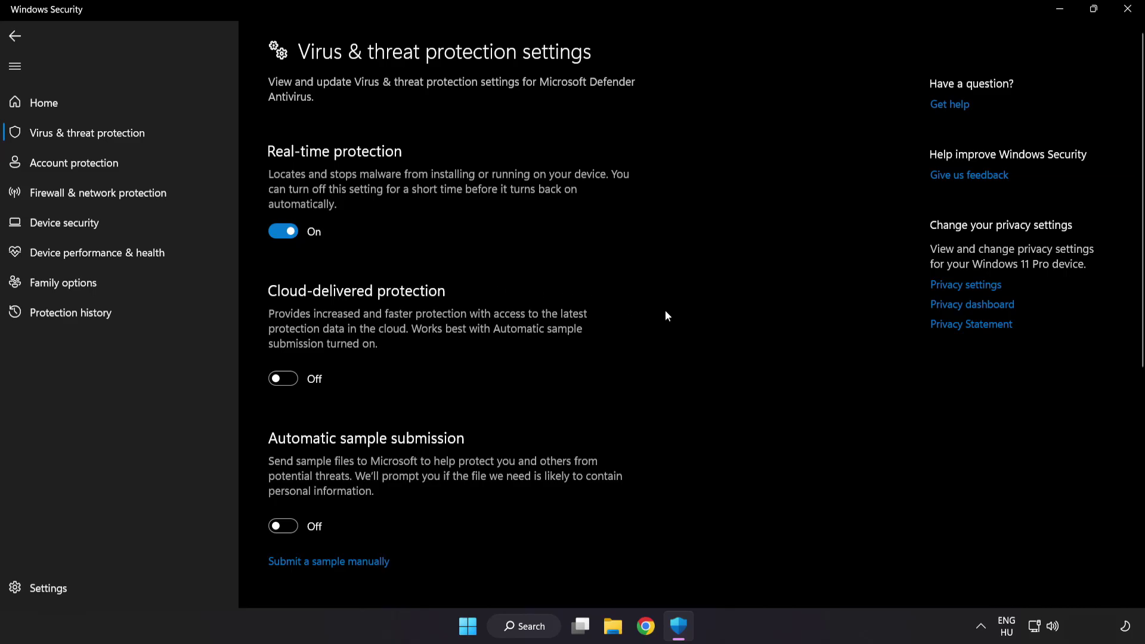
scroll(665, 310, down, 3)
scroll(667, 311, down, 3)
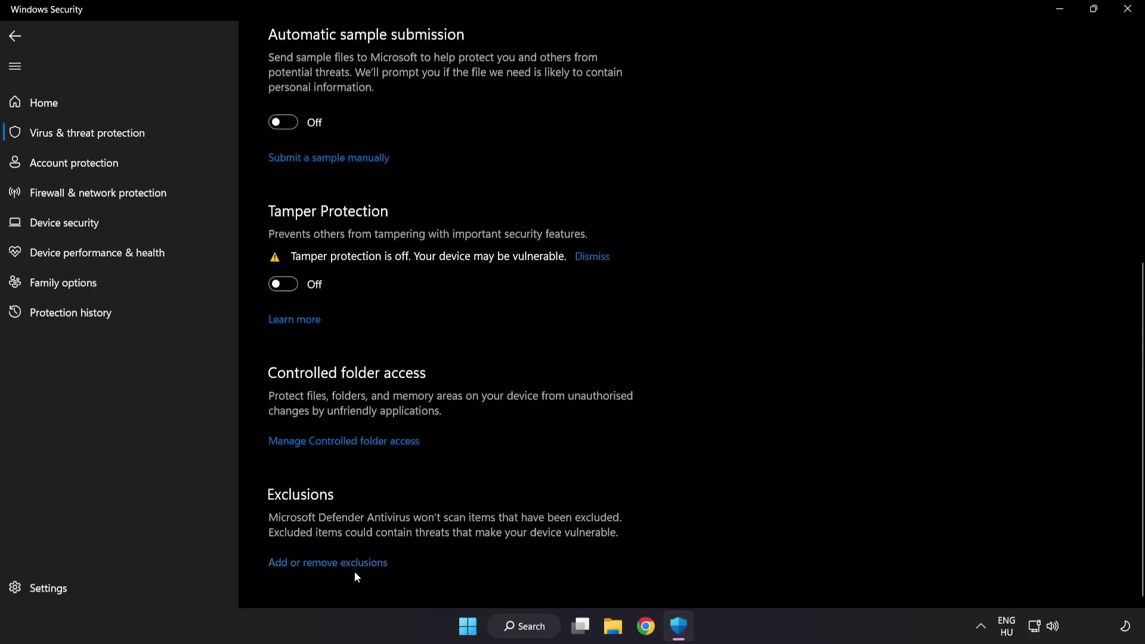
click(336, 563)
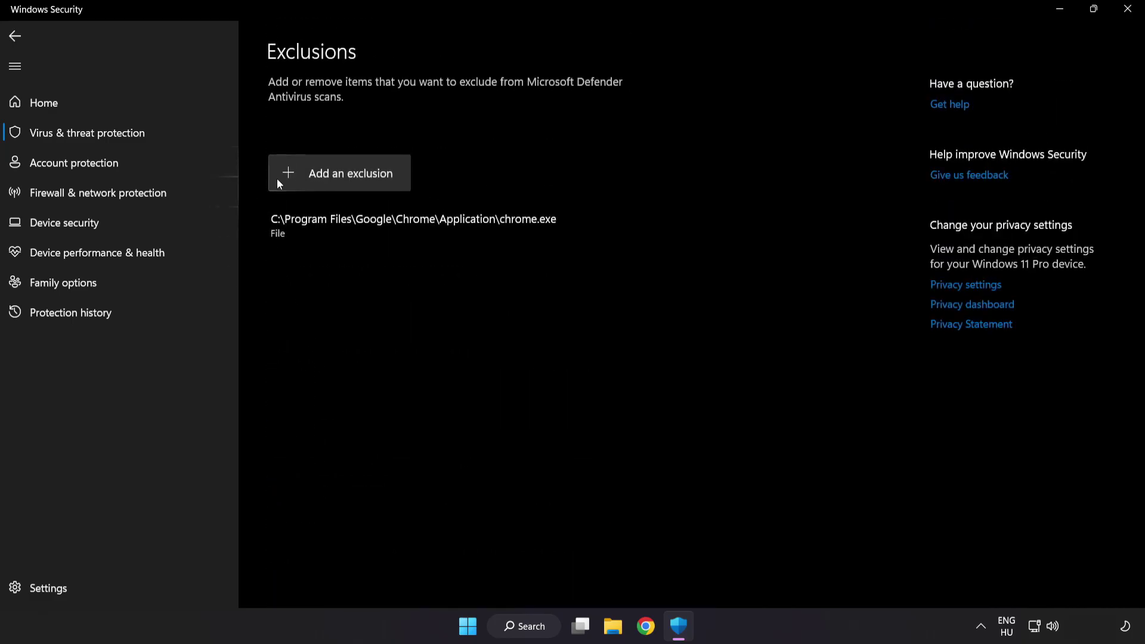
Step: Add the shortcut in C:\Program Files (x86)\NOT WORKING APP as a file exclusion
click(342, 181)
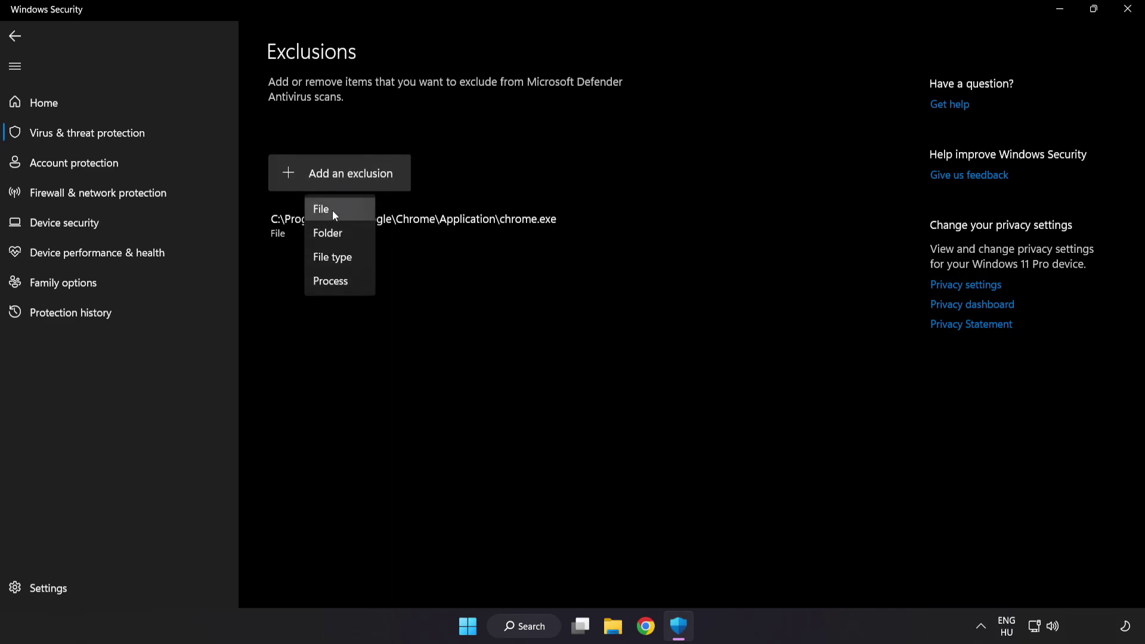
click(331, 209)
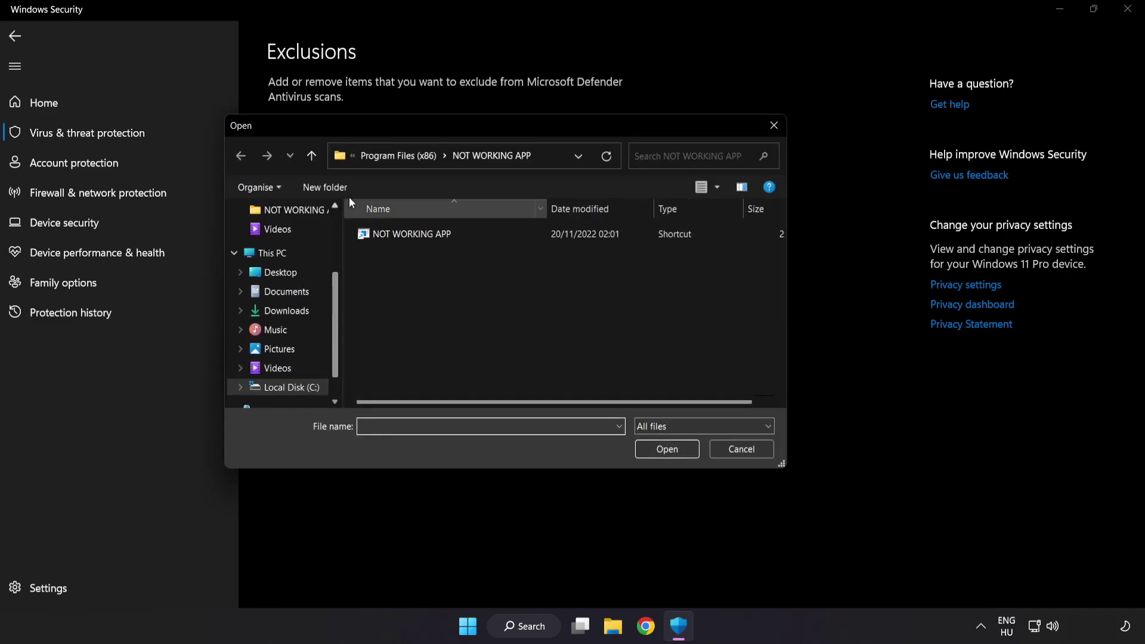
click(393, 156)
click(375, 155)
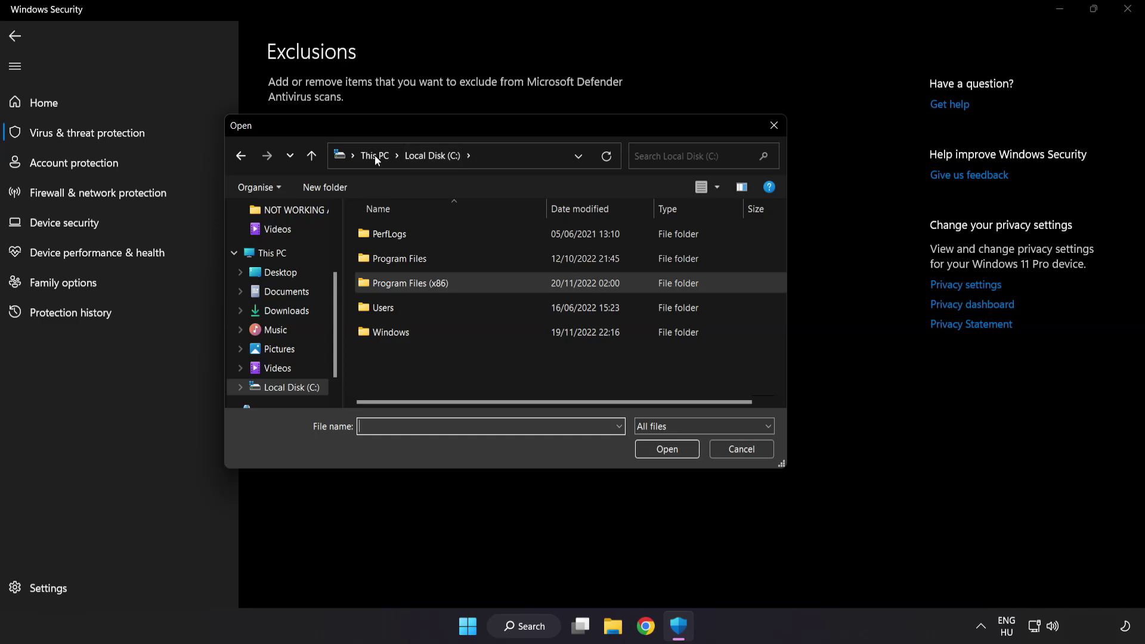
click(378, 155)
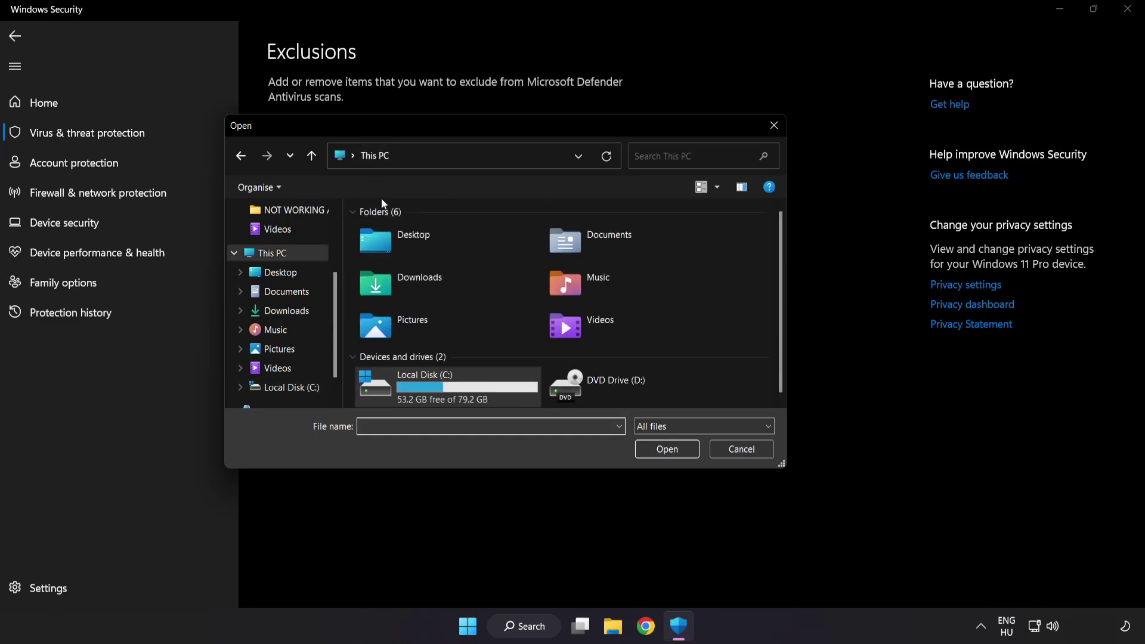
click(427, 391)
double_click(428, 390)
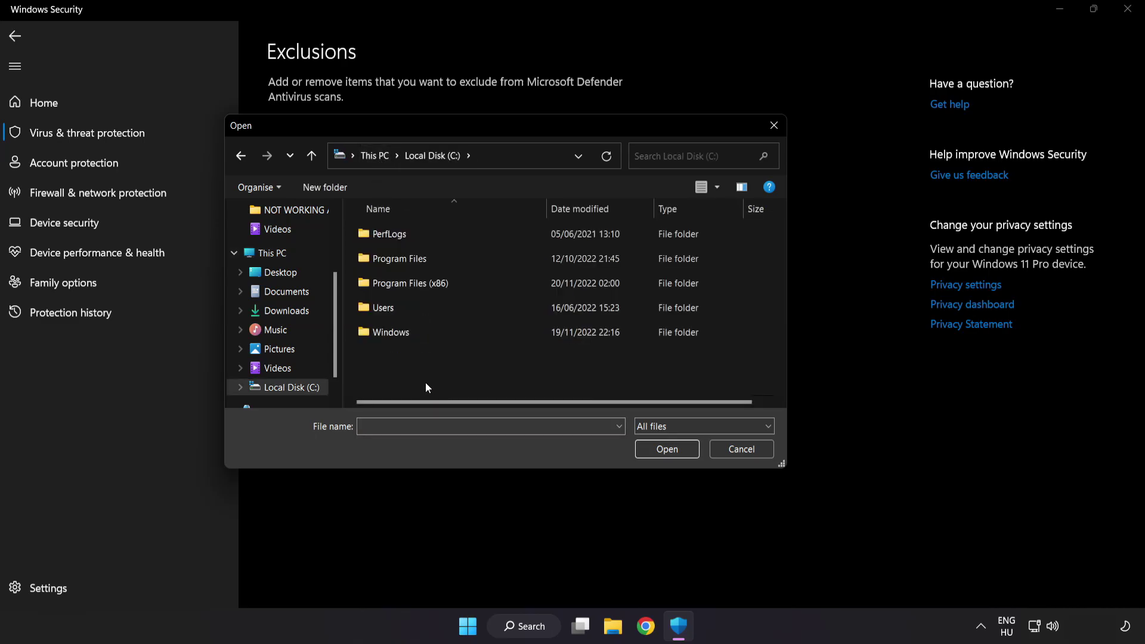
double_click(439, 277)
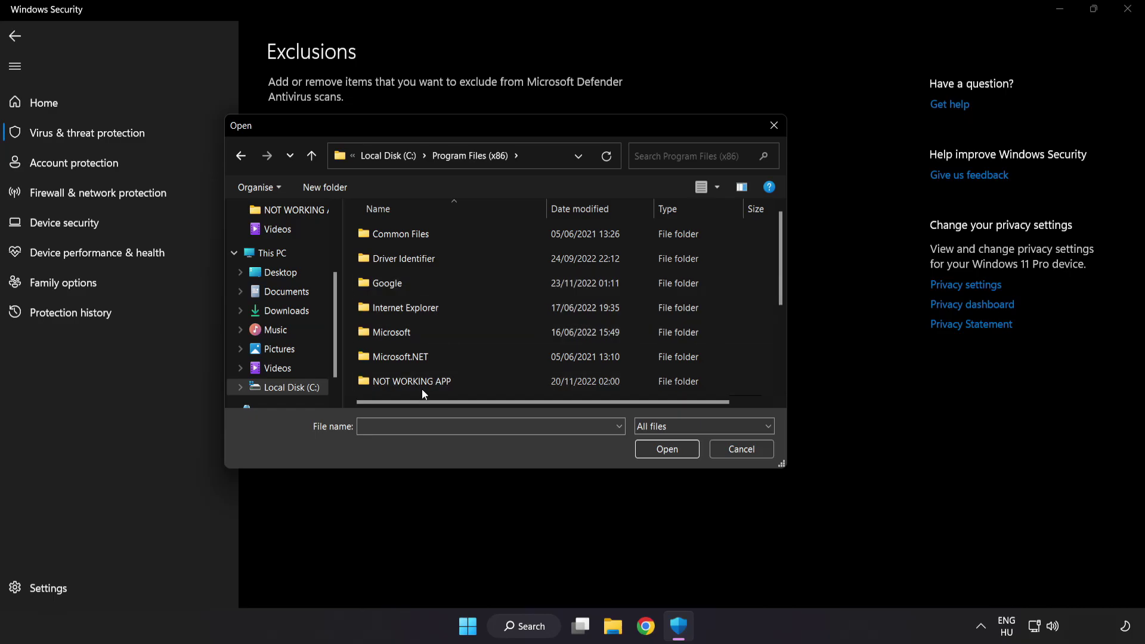
scroll(426, 376, down, 1)
double_click(440, 310)
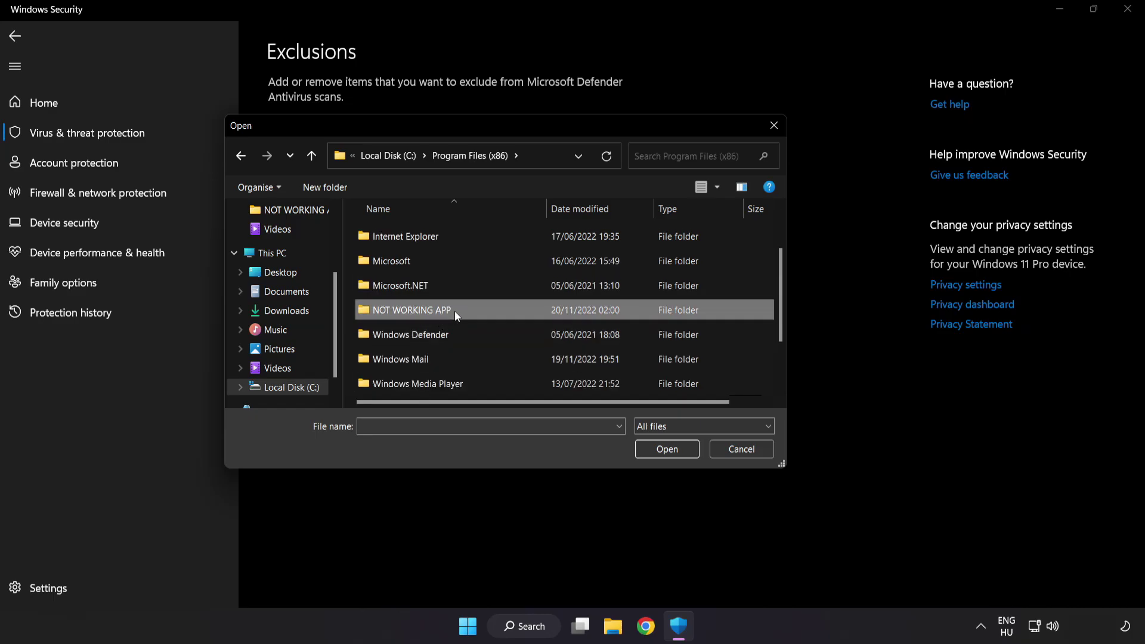
click(418, 235)
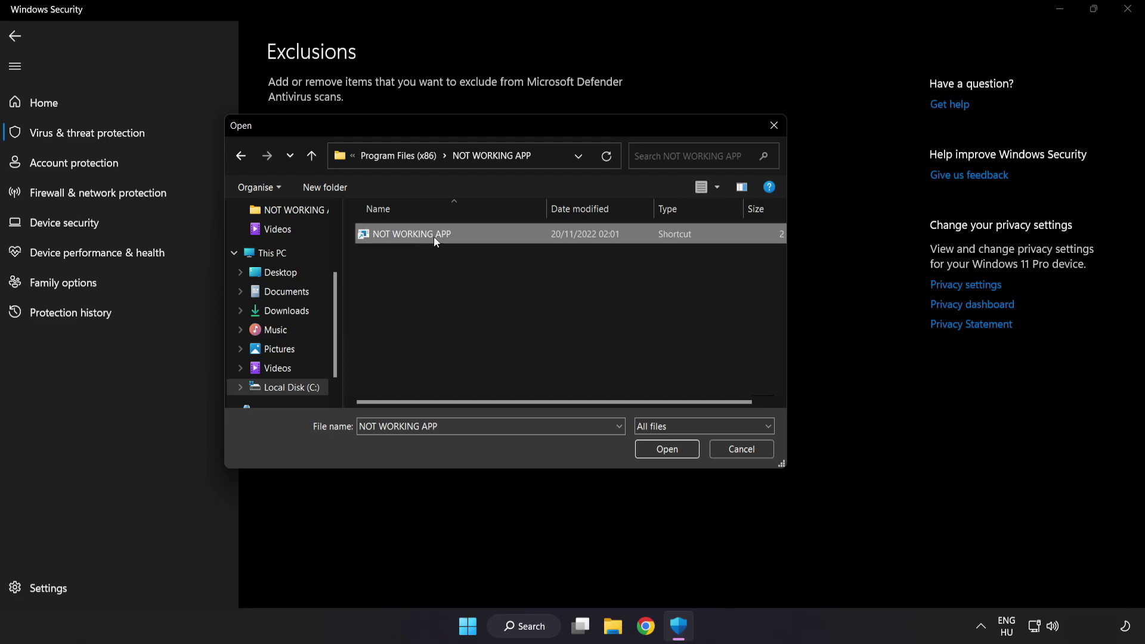
click(669, 453)
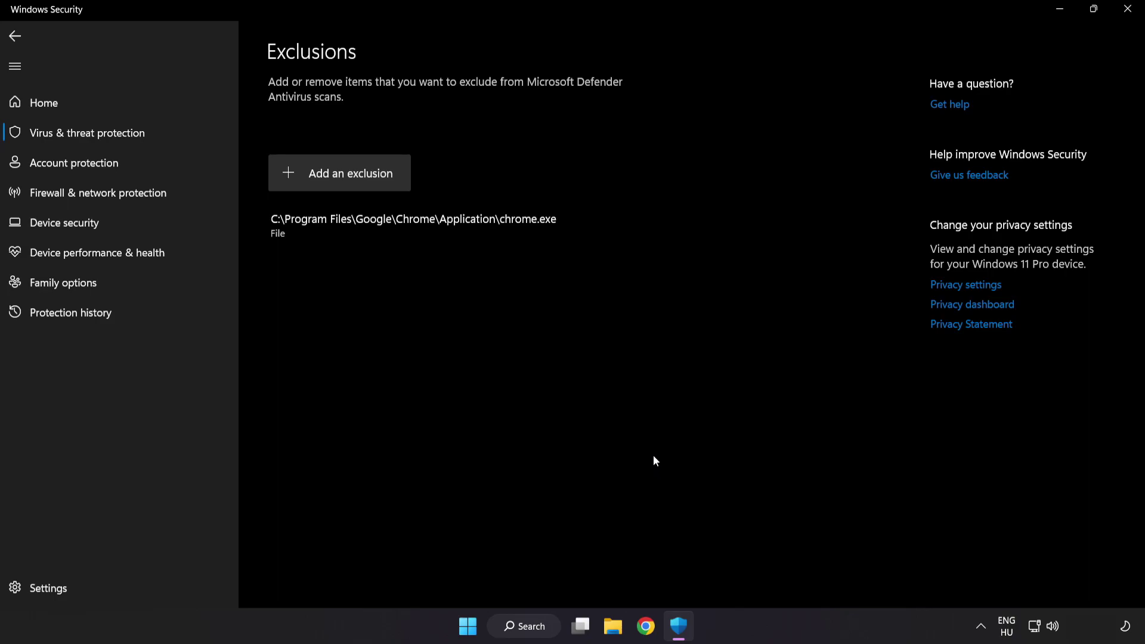
Step: Close Windows Security and show the Start menu power options, including Restart
click(1126, 12)
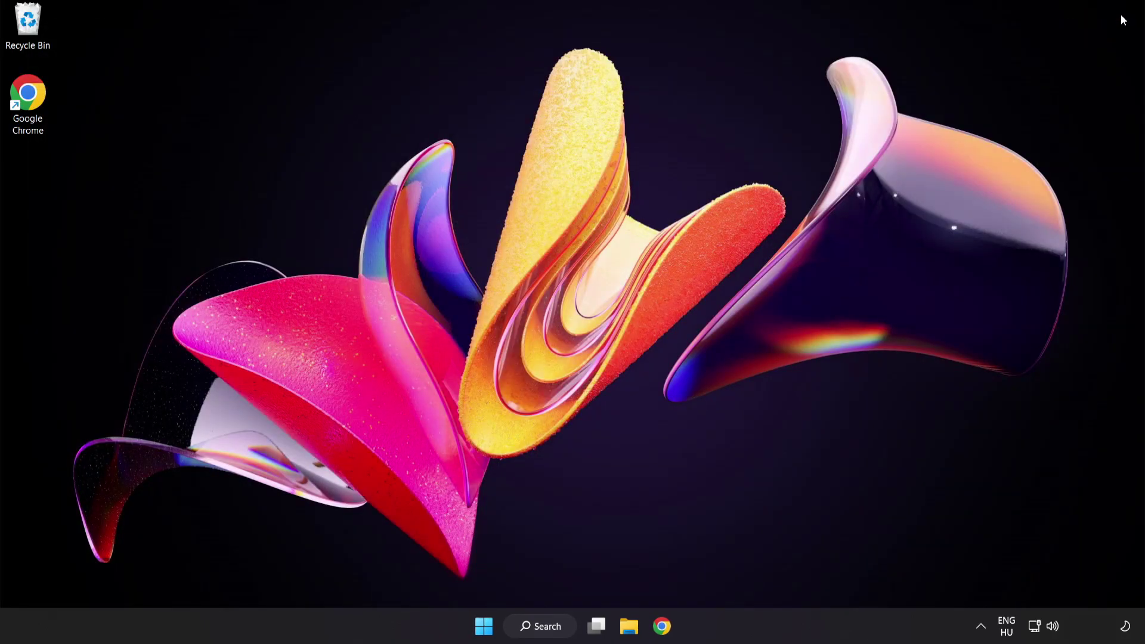
key(super)
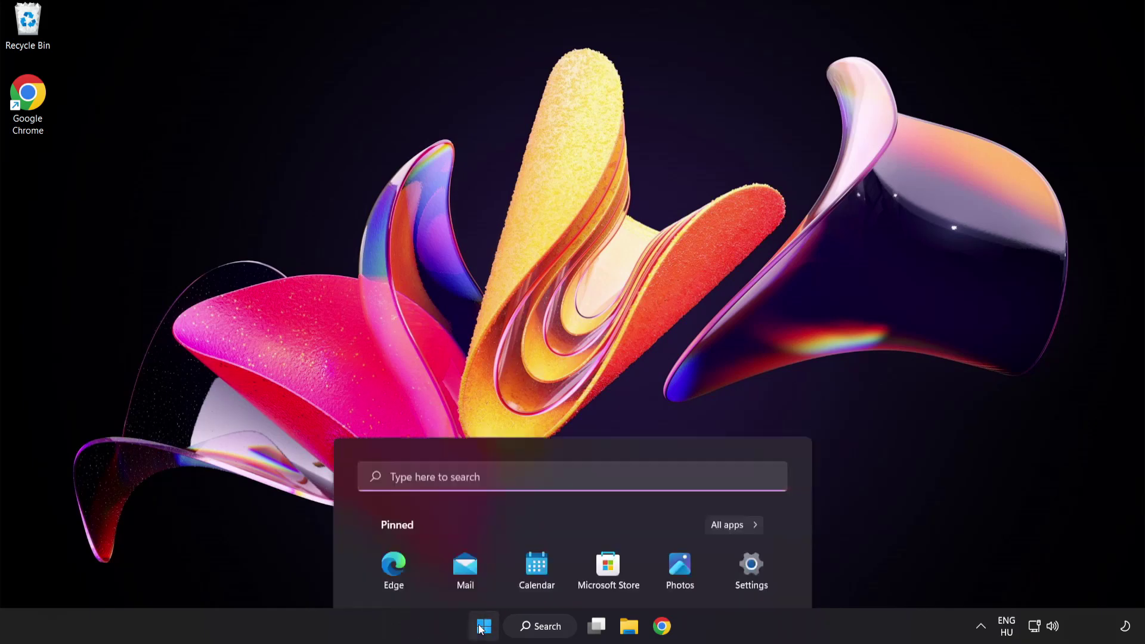
click(763, 575)
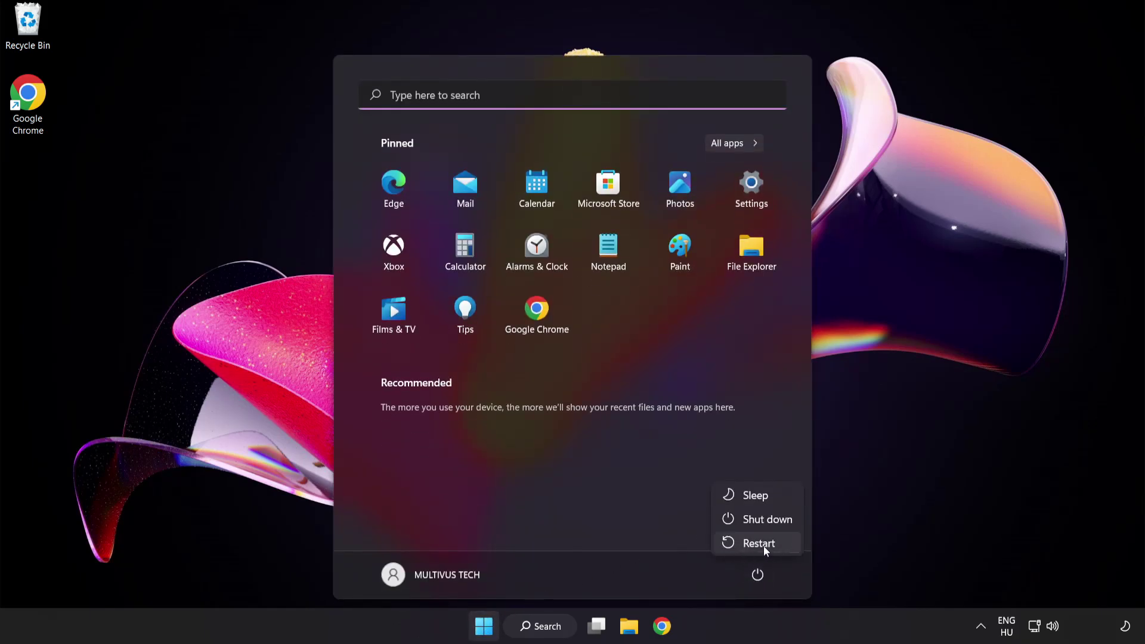